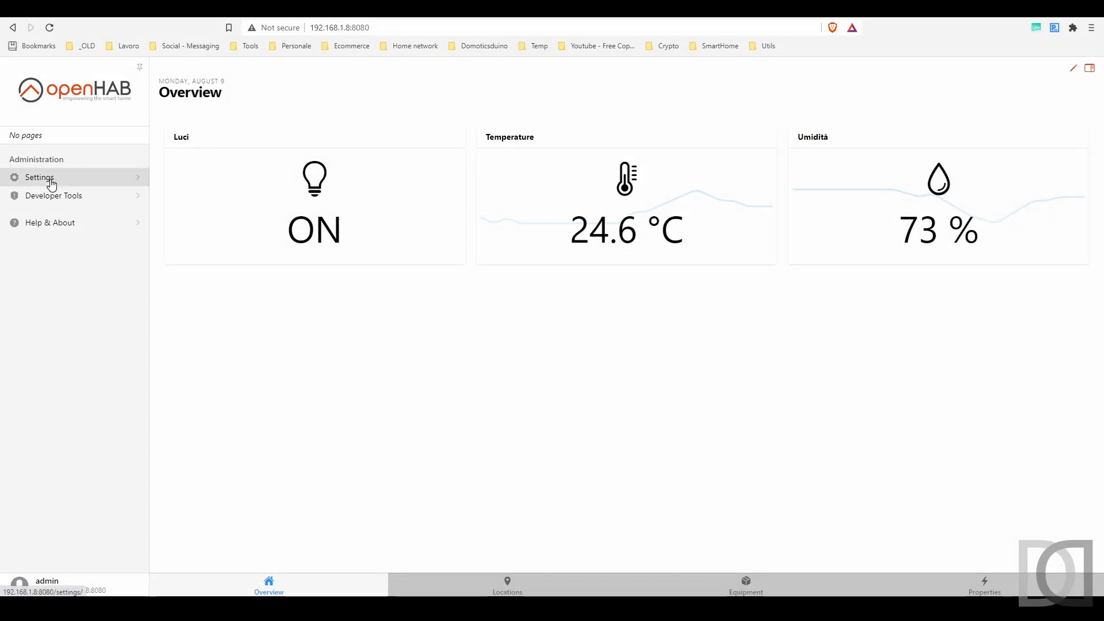
- Open the channels of the XiaomiYeelightRGB01 thing and show the advanced ones
click(51, 181)
click(53, 196)
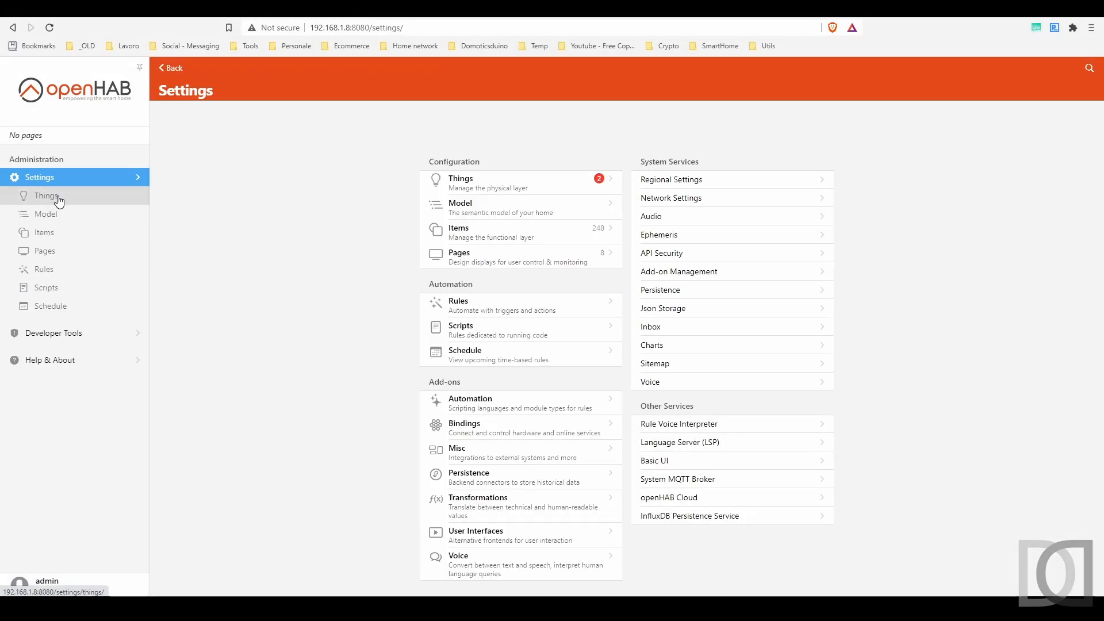
scroll(318, 293, down, 7)
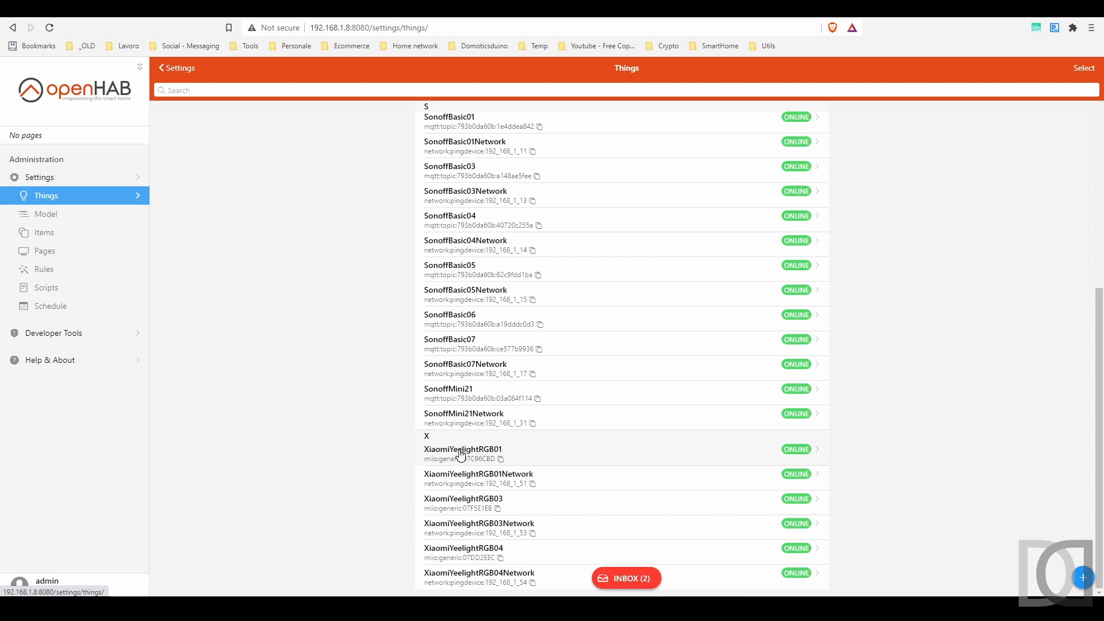
click(460, 456)
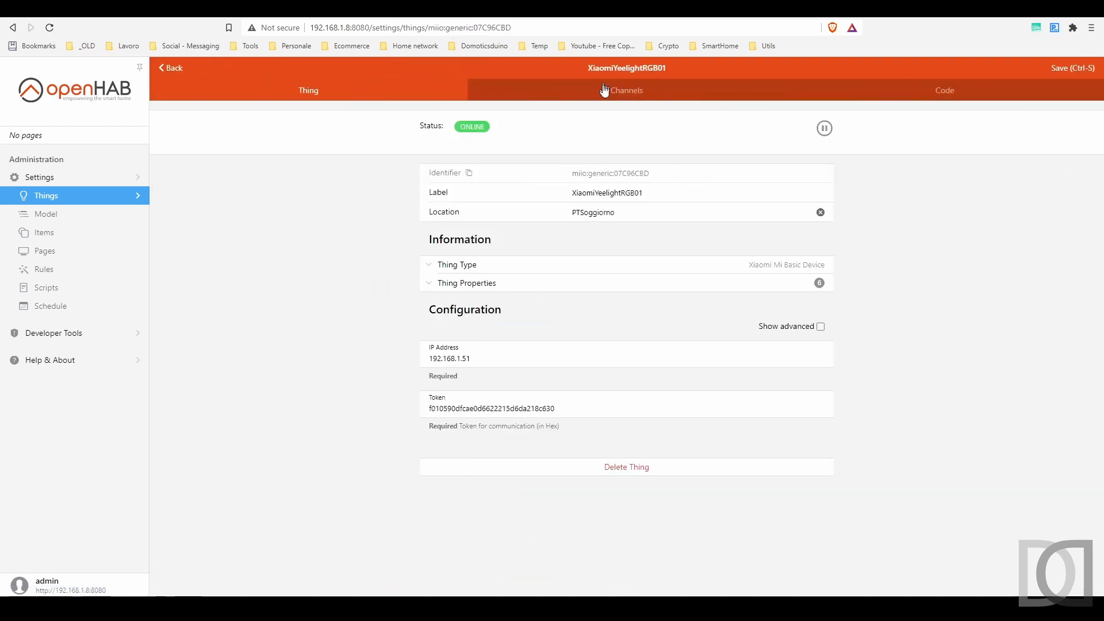
click(622, 91)
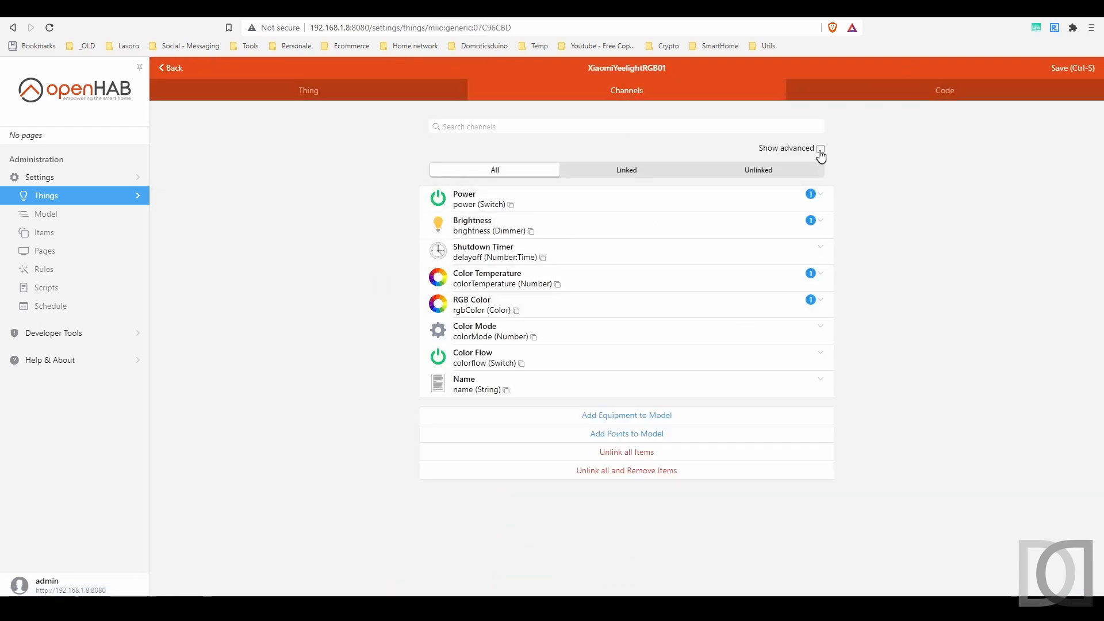
click(821, 149)
scroll(890, 257, down, 2)
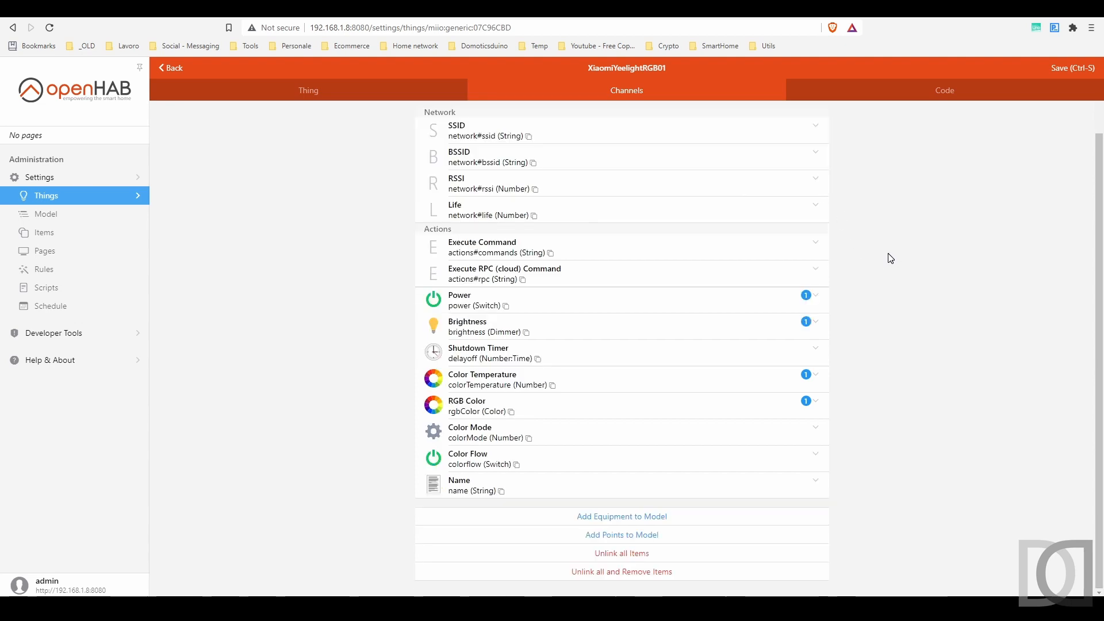
scroll(619, 227, up, 2)
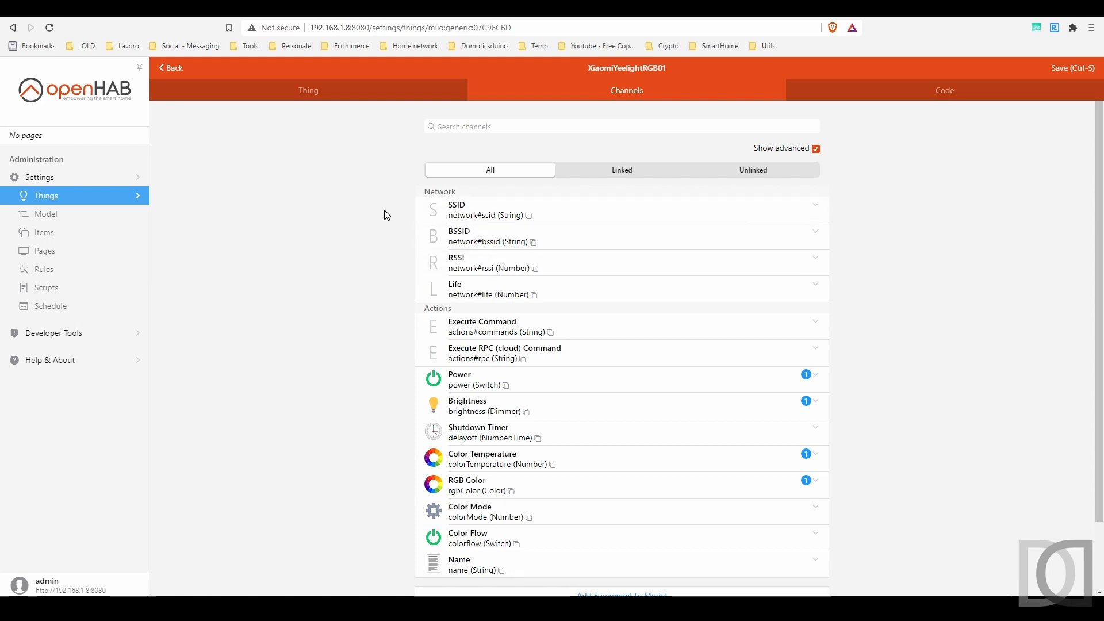
scroll(477, 224, down, 2)
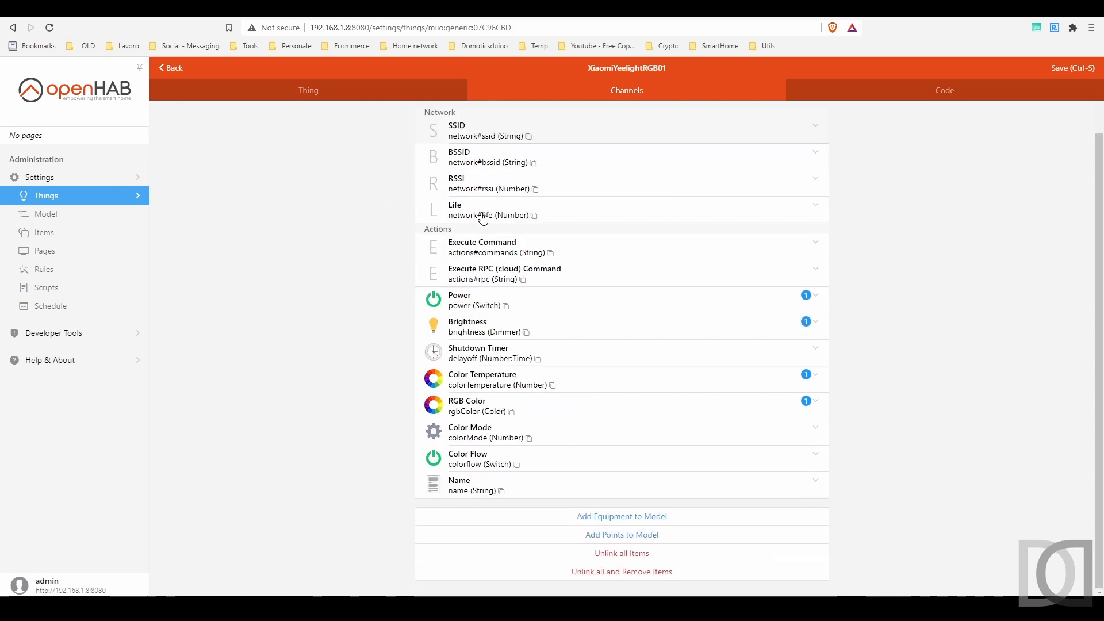
- Start adding points to the model, with XiaomiYeelightRGB01 Network Soggiorno PT under Casa, Piano Terra, Soggiorno as parent group
click(622, 534)
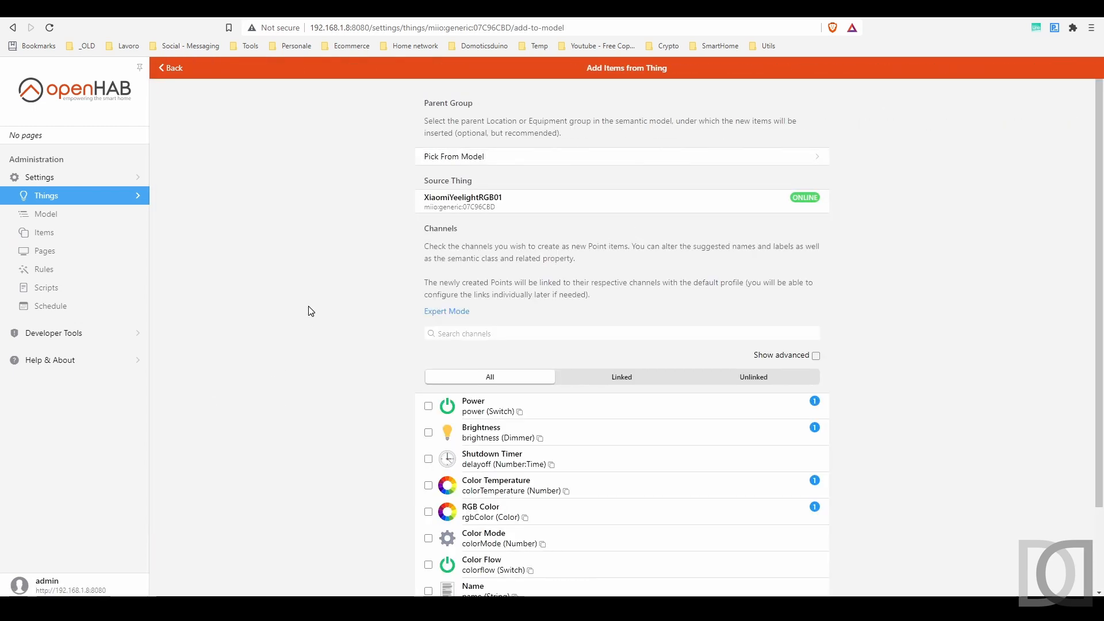
click(451, 156)
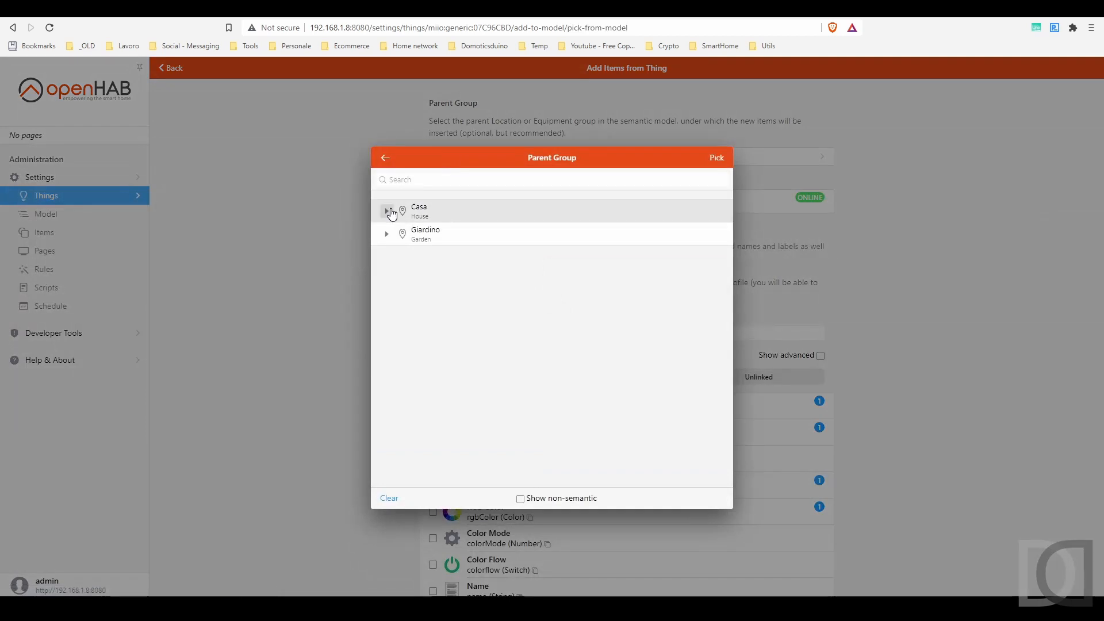
click(387, 210)
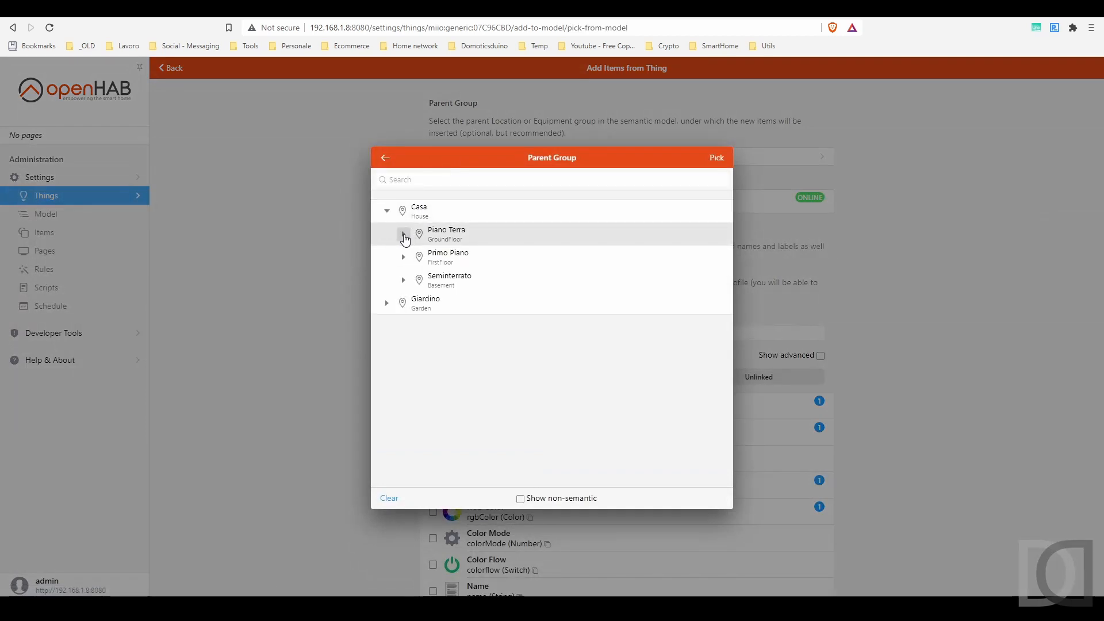
click(404, 235)
click(420, 346)
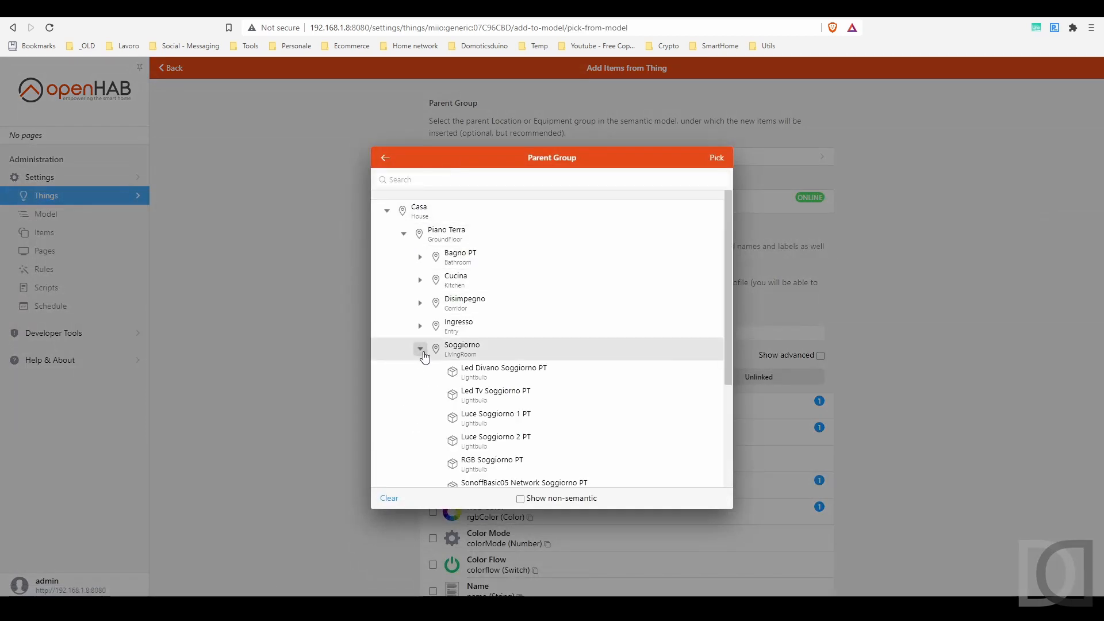
scroll(503, 402, down, 2)
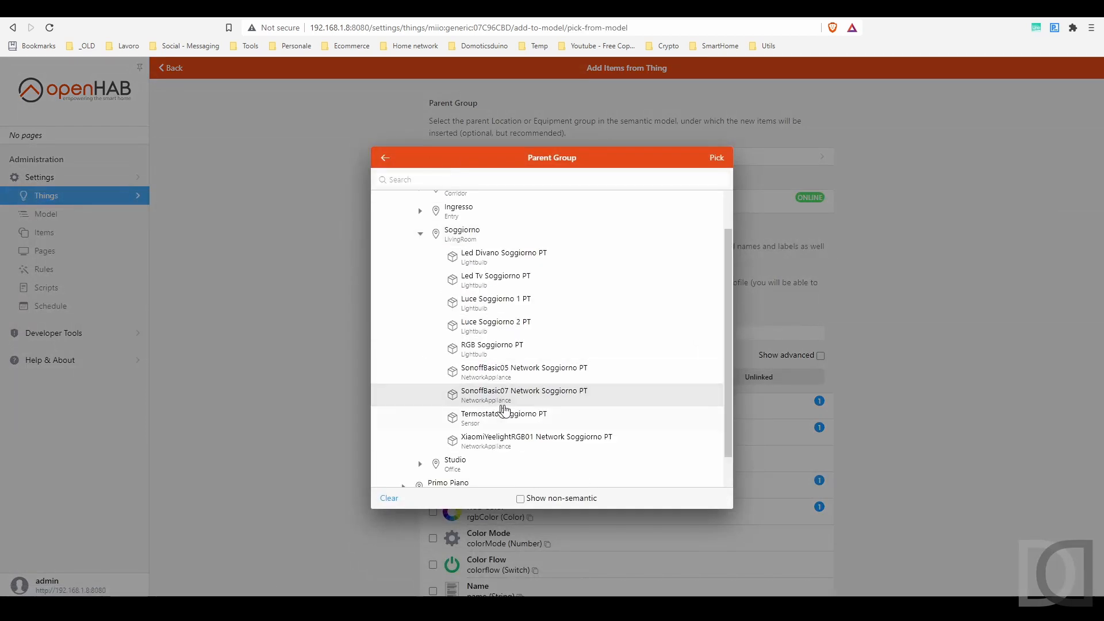
click(503, 444)
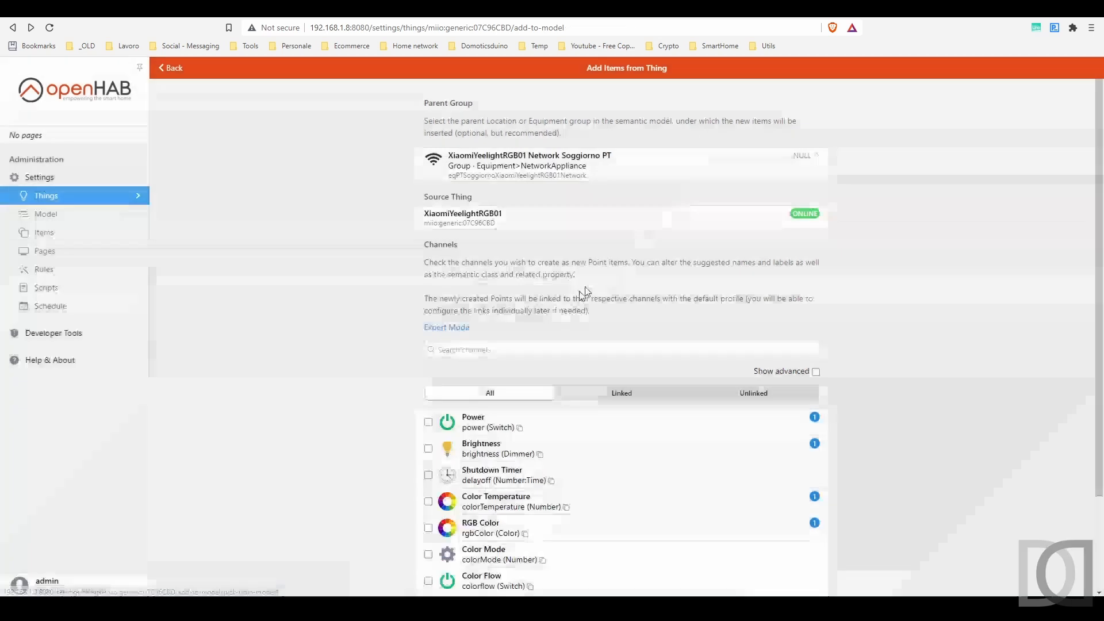
- Show the advanced channels and select the SSID and RSSI network channels as new points
scroll(554, 260, down, 2)
click(815, 257)
scroll(562, 296, down, 1)
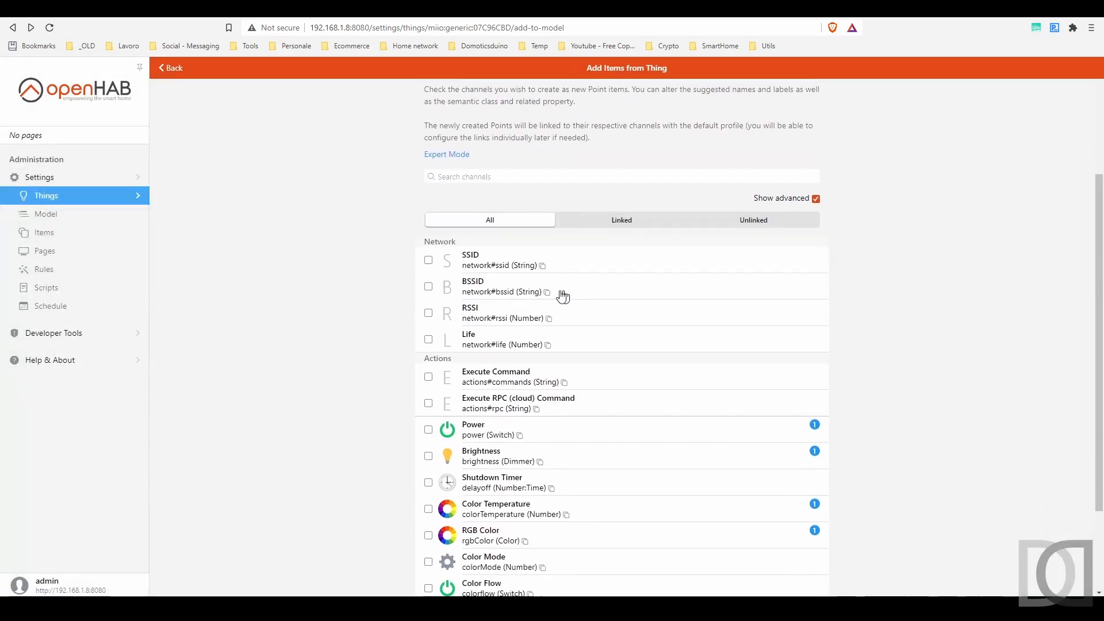
click(428, 262)
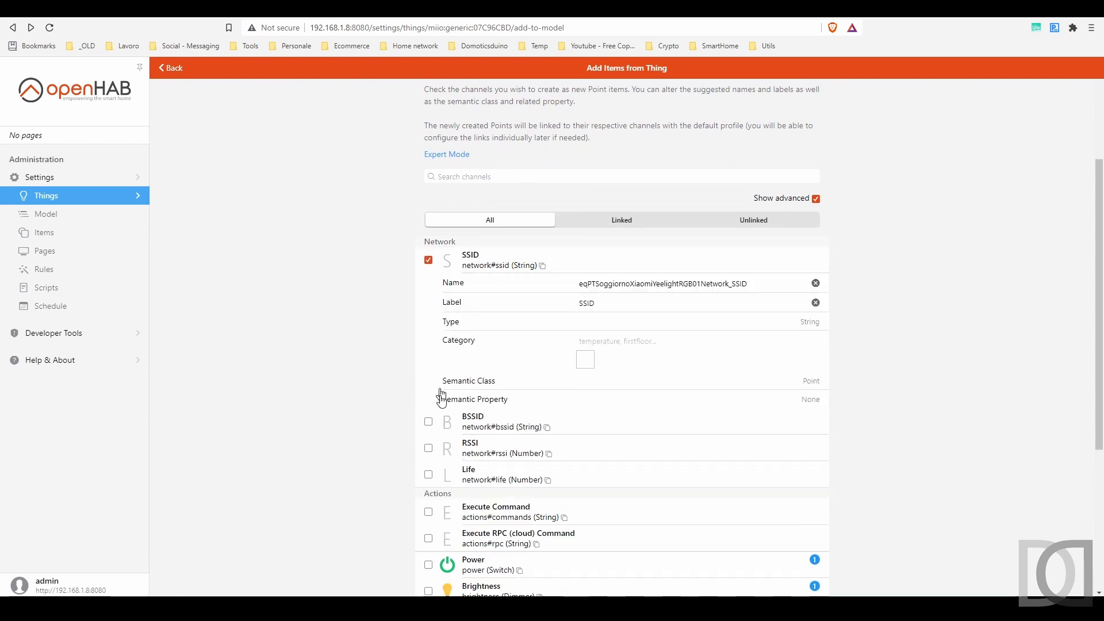
click(429, 448)
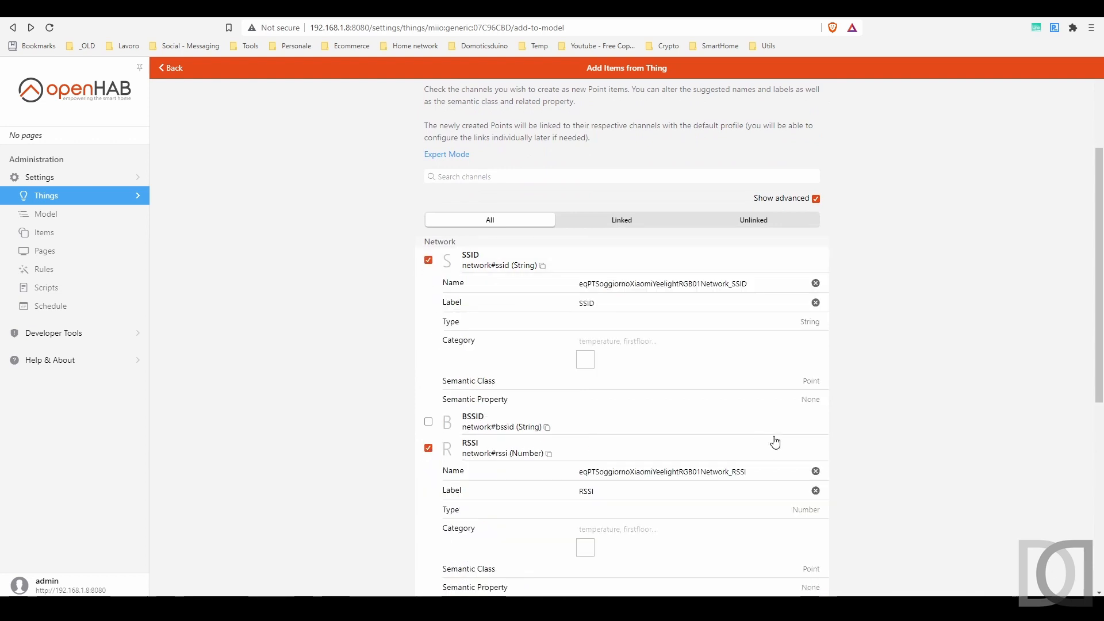
- Set the SSID point's name to ptXiaomiYeelightRGB01WifiSsid
mouse_move(578, 283)
mouse_down()
mouse_move(610, 283)
mouse_move(586, 283)
mouse_up()
text(pt)
key(BackSpace)
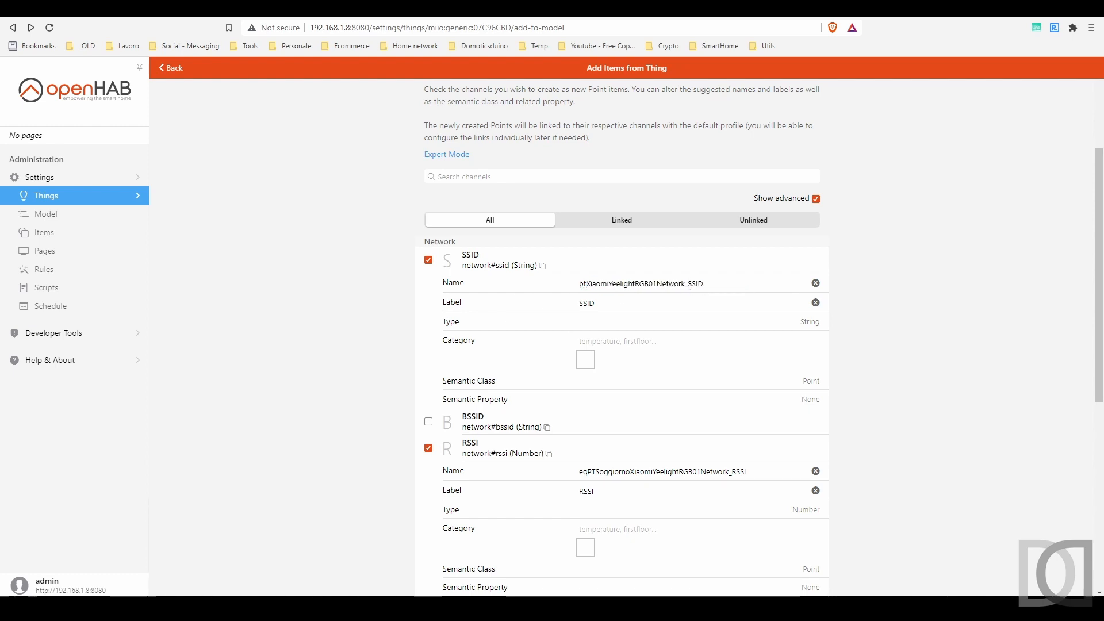
double_click(687, 283)
text(WifiSsid)
- Label the SSID point "XiaomiYeelightRGB01 Wifi Ssid" and set its category to network
key(Tab)
text(Xiaomi Yeelight RGB)
key(ctrl+a)
text(XiaomiYeelightRGB01)
text(Wifi Ssid)
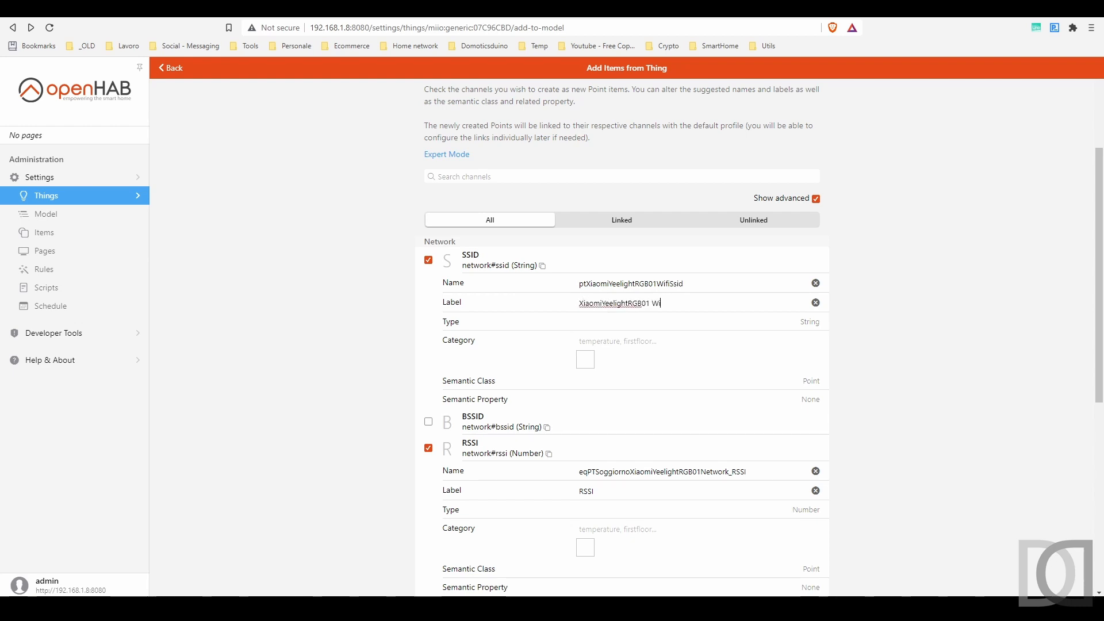
text(netwo)
click(584, 359)
- Reuse the SSID point's label for the RSSI point, changing it to "XiaomiYeelightRGB01 Wifi Signal"
drag(684, 303, 575, 303)
scroll(592, 356, down, 2)
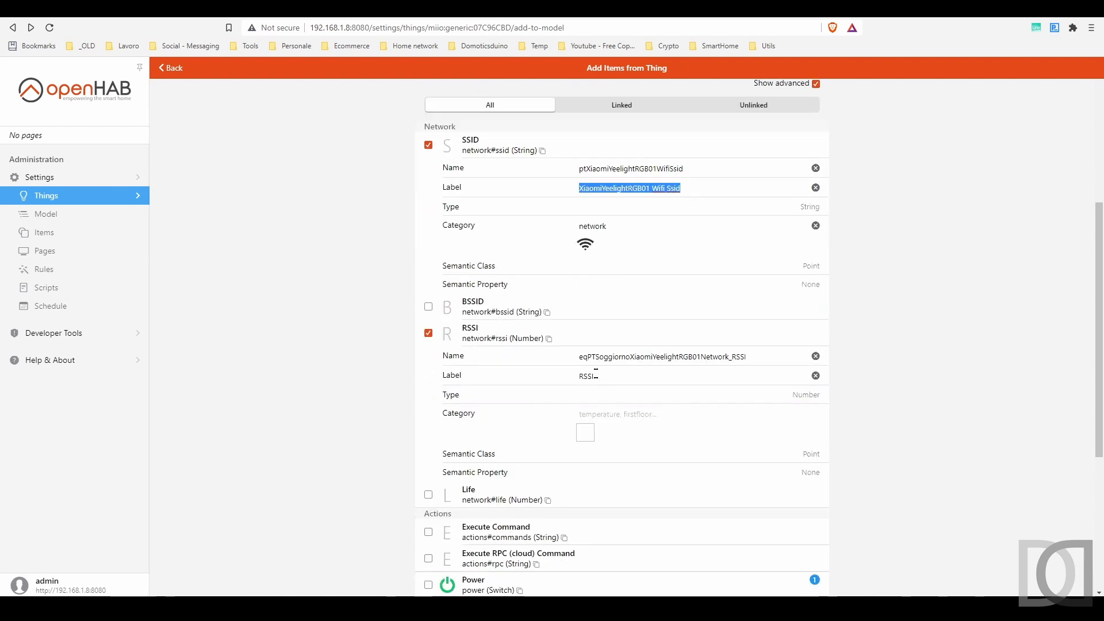
drag(595, 376, 543, 378)
text(XiaomiYeelightRGB01 Wifi Ssid)
key(BackSpace)
key(BackSpace)
key(BackSpace)
text(ignal)
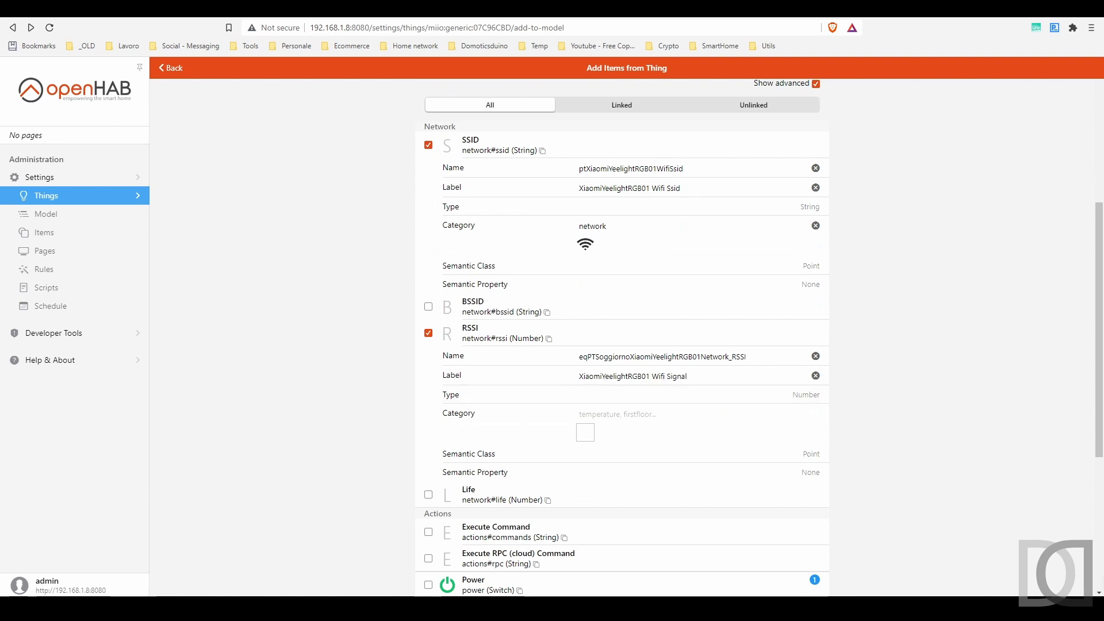
- Copy the SSID point's name to the RSSI point and change it to ptXiaomiYeelightRGB01WifiSignal
drag(685, 170, 573, 172)
key(ctrl+c)
double_click(665, 357)
key(ctrl+v)
key(shift+Left)
key(shift+Left)
key(shift+Left)
key(shift+Left)
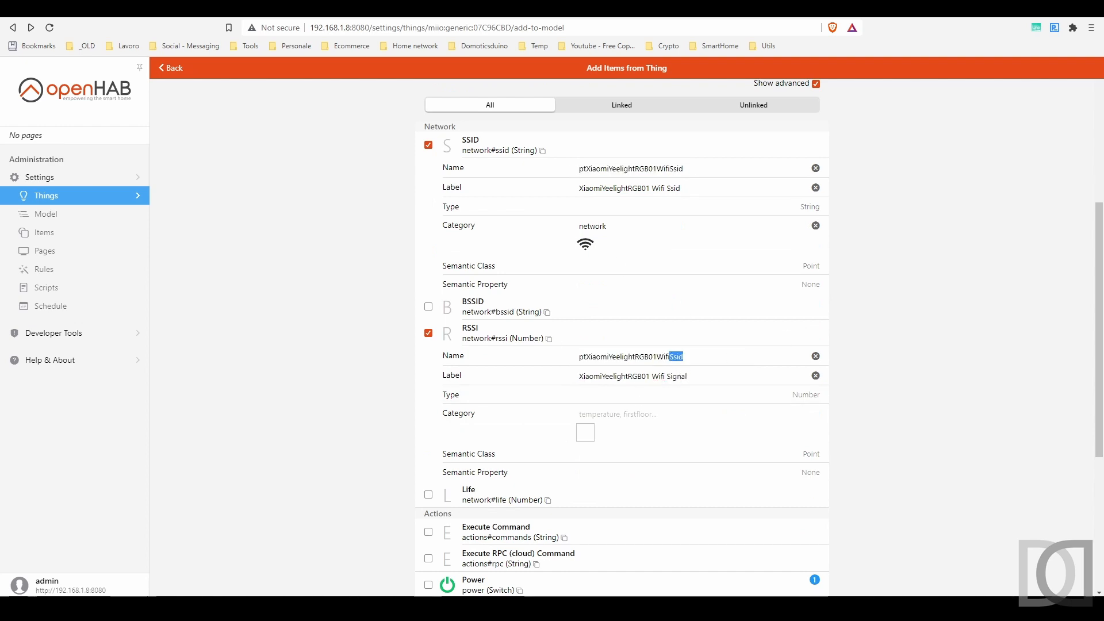
text(Signal)
- Set the RSSI point's category to line, its semantic class to Measurement and its semantic property to Level
click(707, 414)
text(line)
click(582, 453)
scroll(621, 432, down, 2)
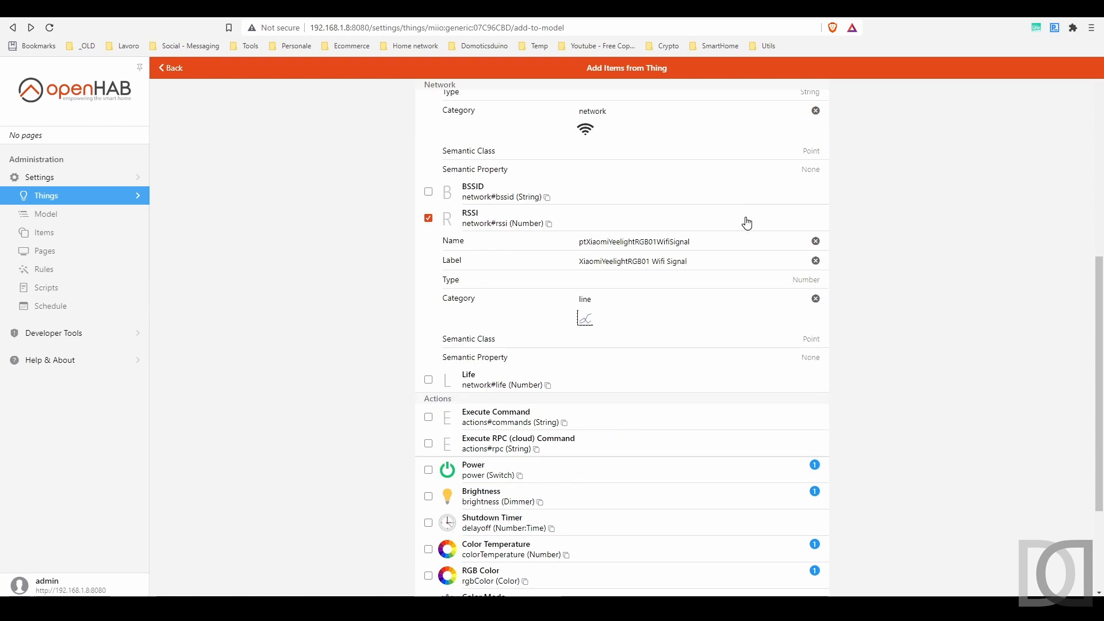
click(808, 342)
click(603, 323)
click(623, 351)
click(622, 386)
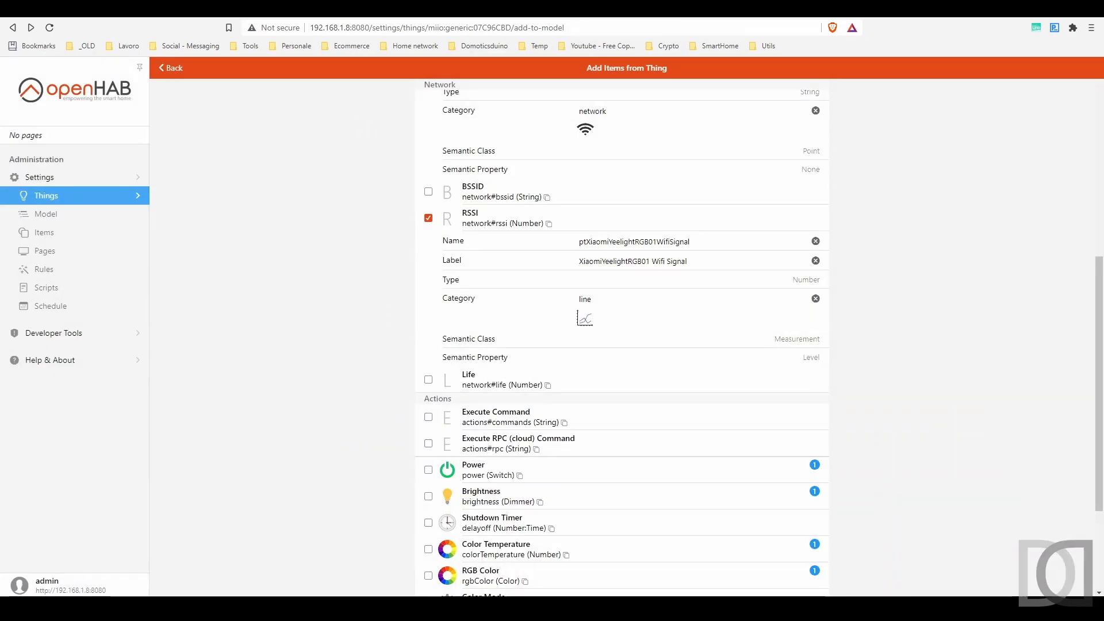
- Add the configured SSID and RSSI points to the model
scroll(695, 356, down, 3)
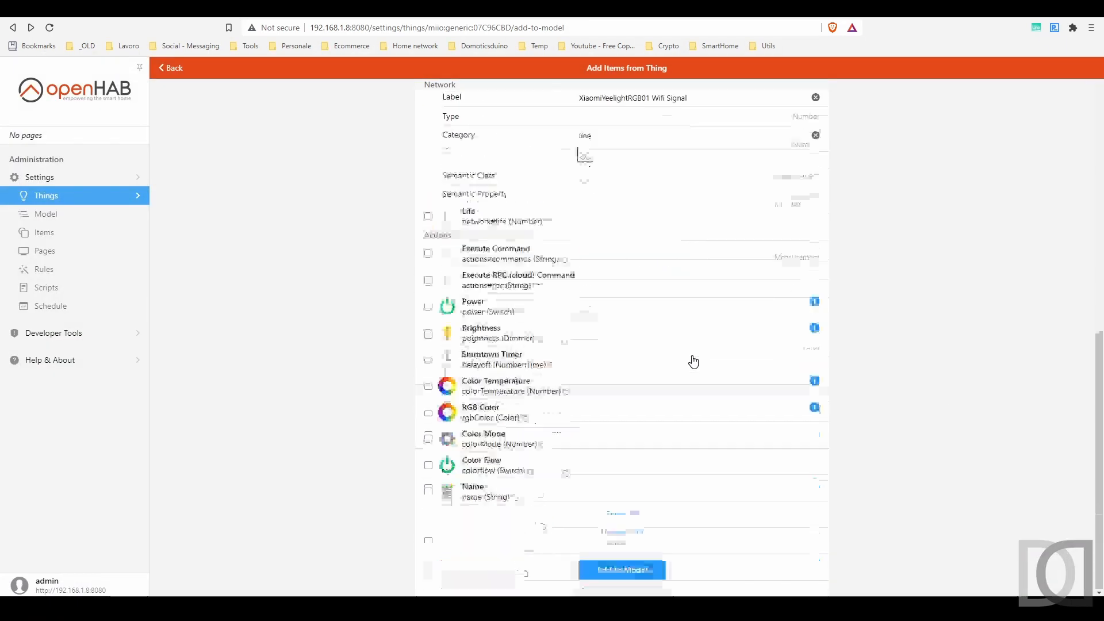
click(623, 569)
scroll(604, 368, up, 2)
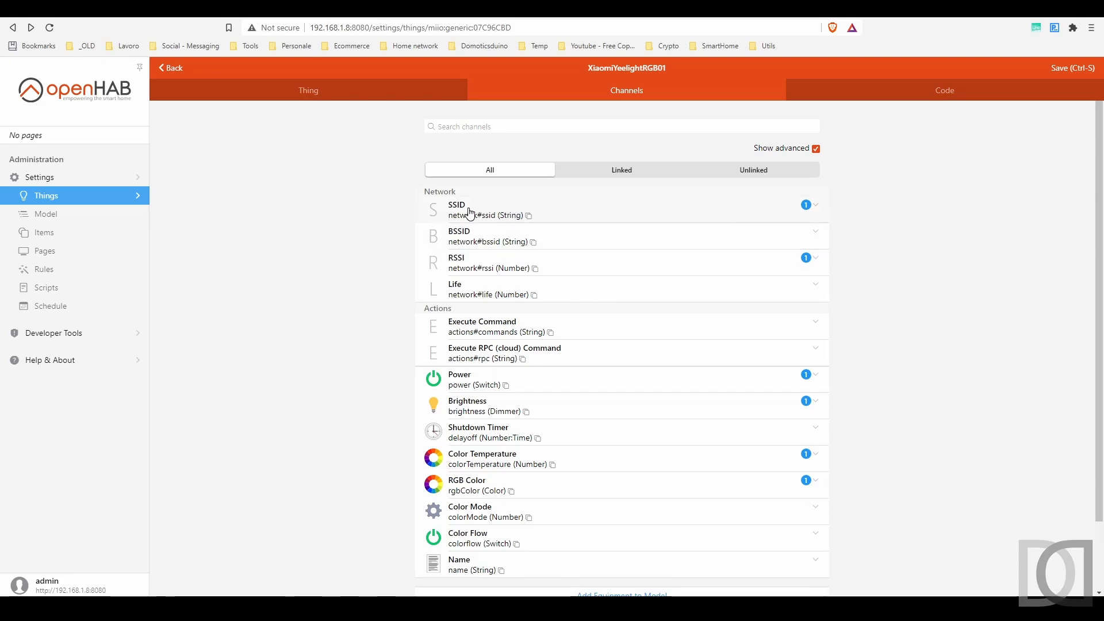
- Check the links of the SSID and RSSI channels and open the linked XiaomiYeelightRGB01 Wifi Ssid item
click(470, 212)
click(520, 336)
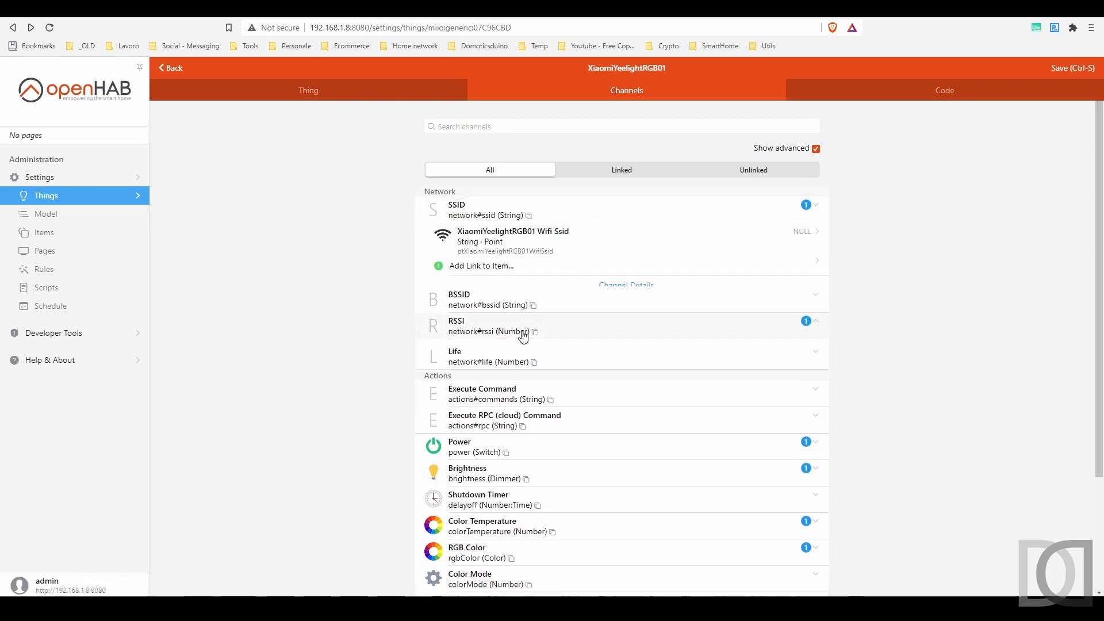
click(488, 211)
click(490, 238)
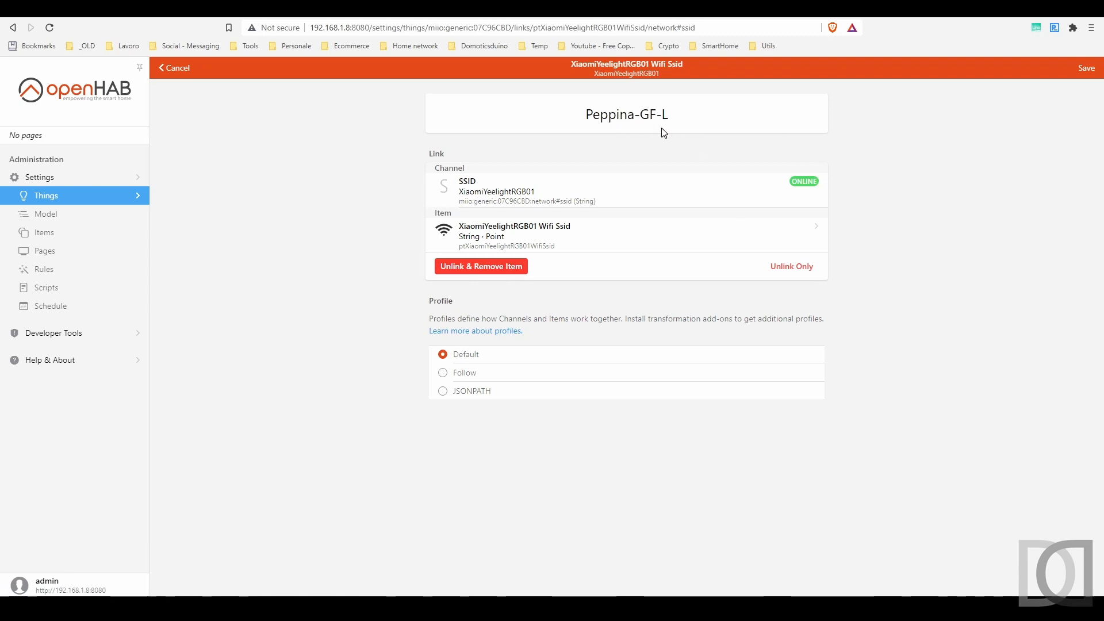
click(519, 236)
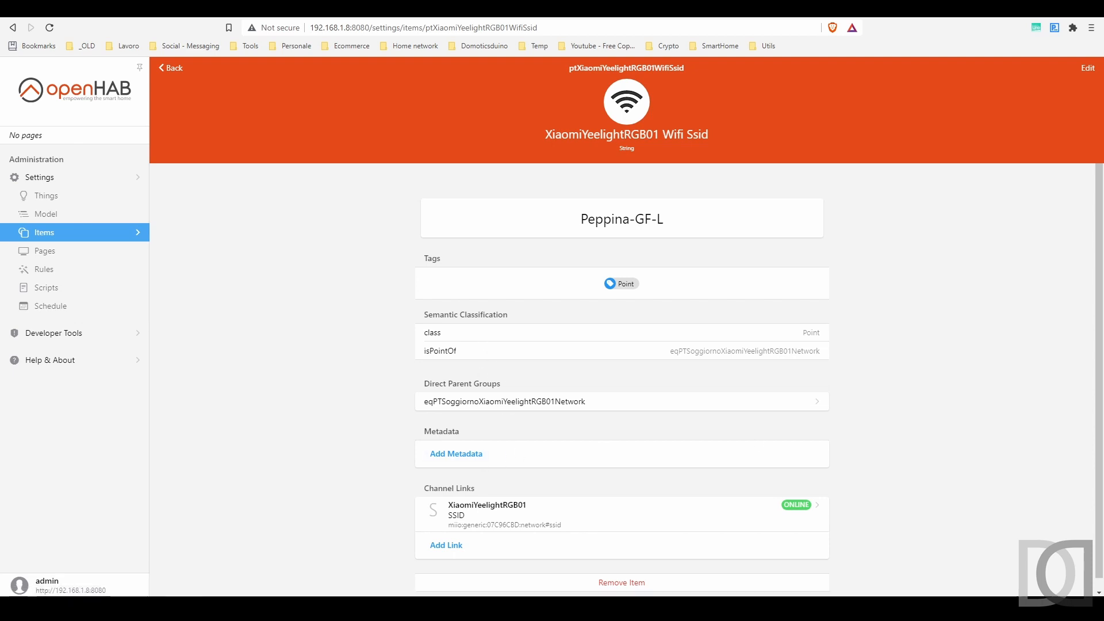
- Add custom metadata with the namespace influxdb and the value "wifi_ssid" to the Wifi Ssid item and save it
click(488, 458)
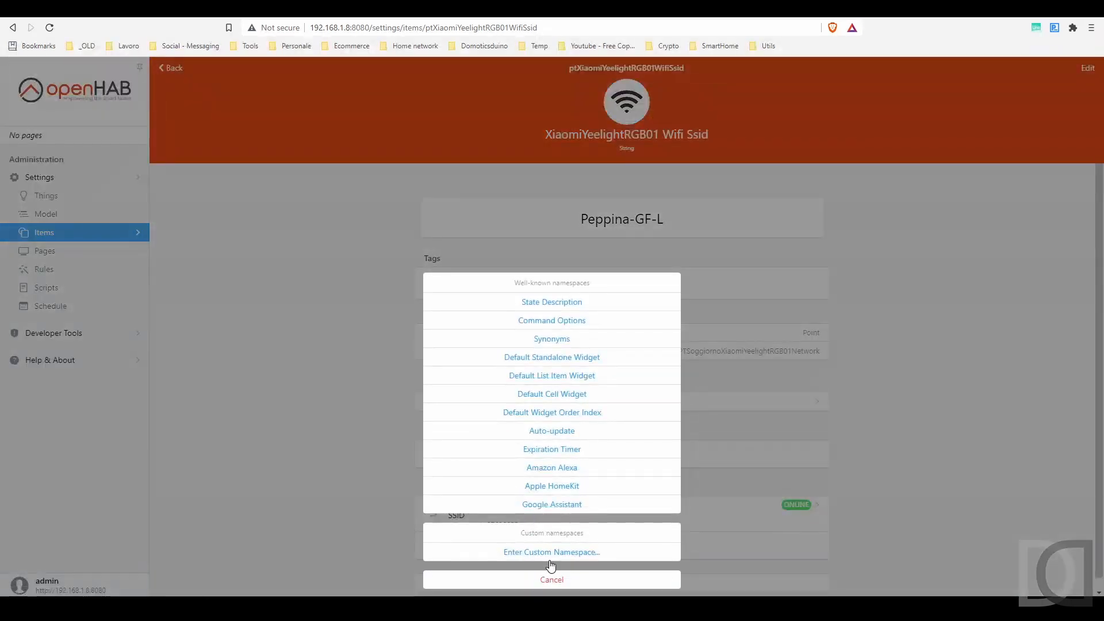
click(561, 550)
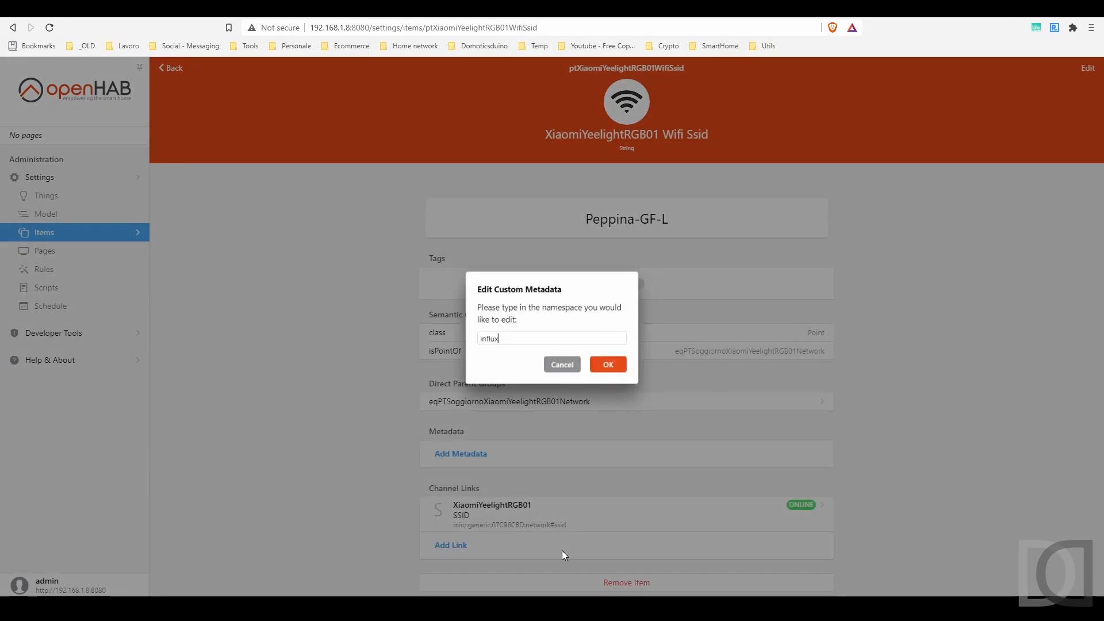
key(Return)
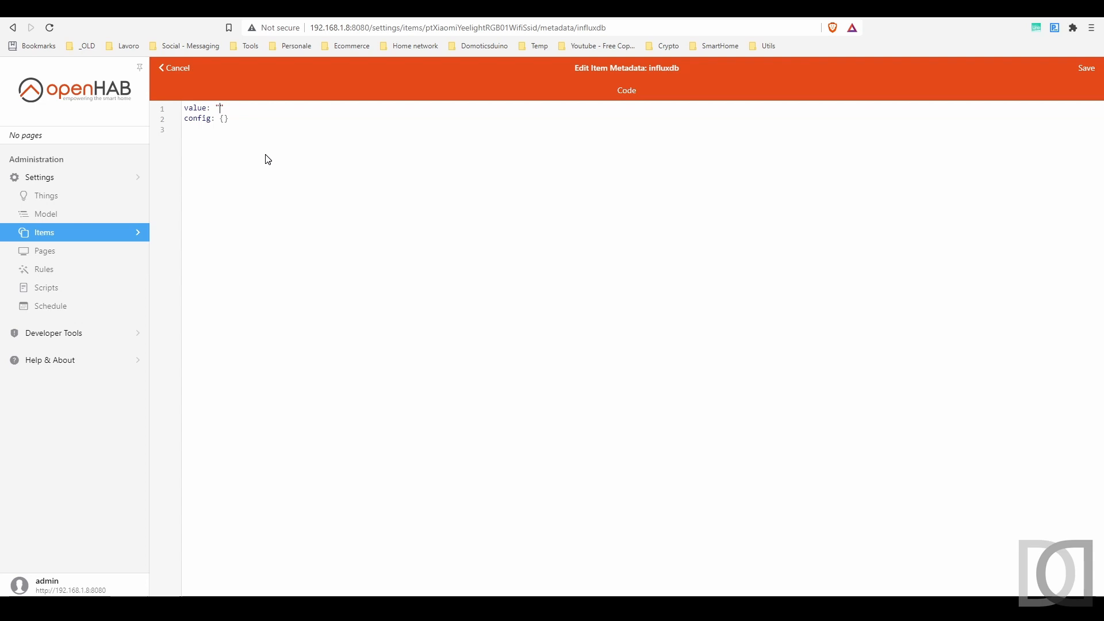
text(wifi_ssid)
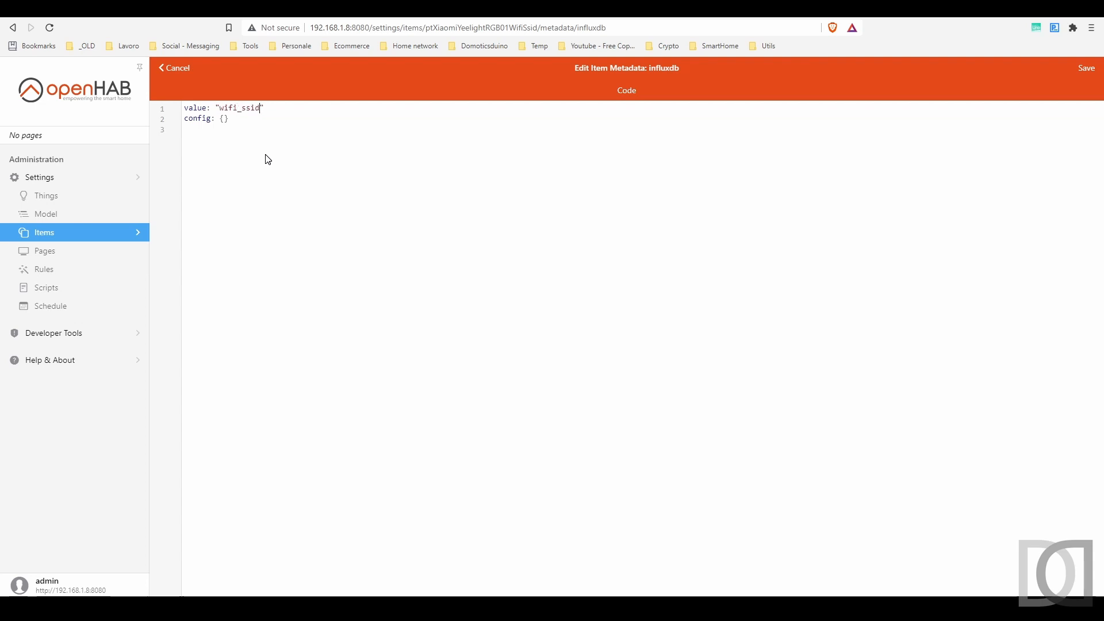
click(1085, 68)
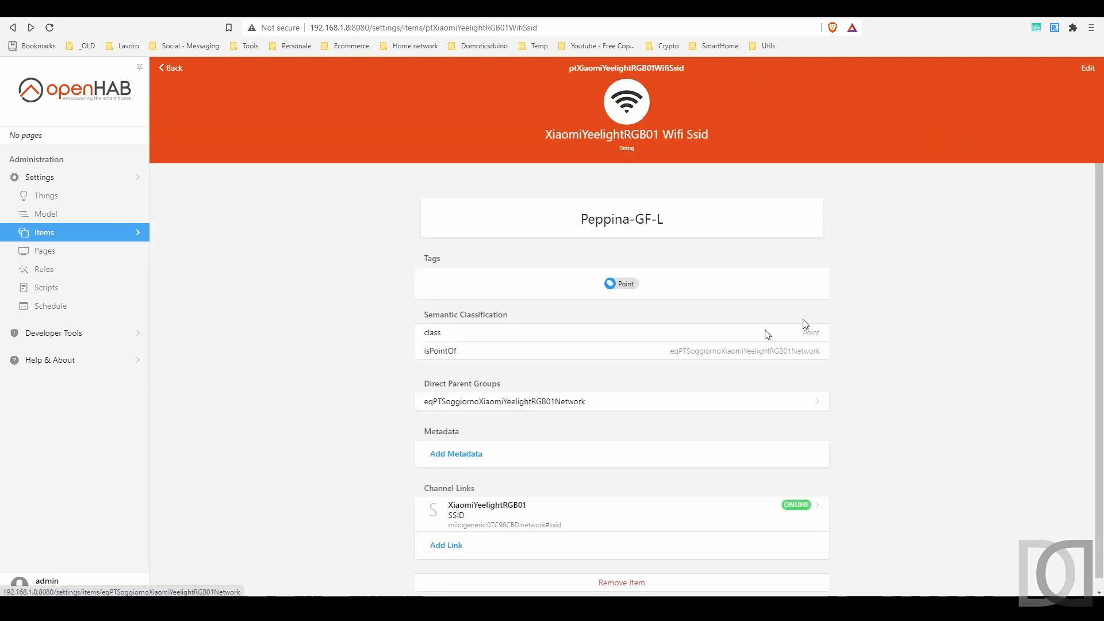
- Edit the XiaomiYeelightRGB01 Wifi Ssid item and add Persistenza (grPersistence) to its parent groups
click(1089, 69)
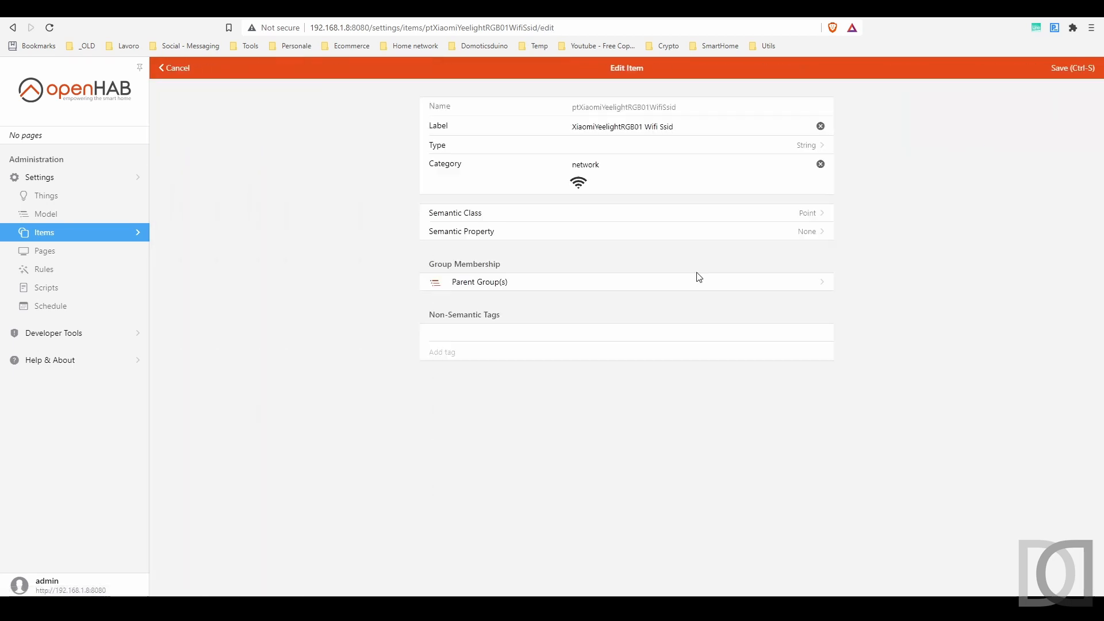
click(652, 287)
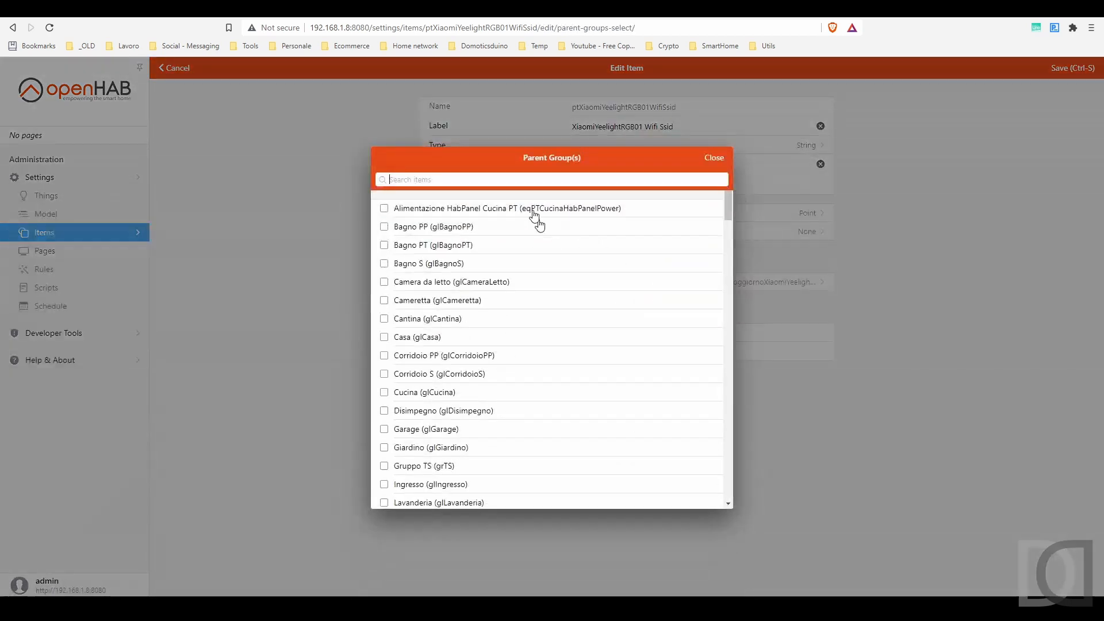
text(grPer)
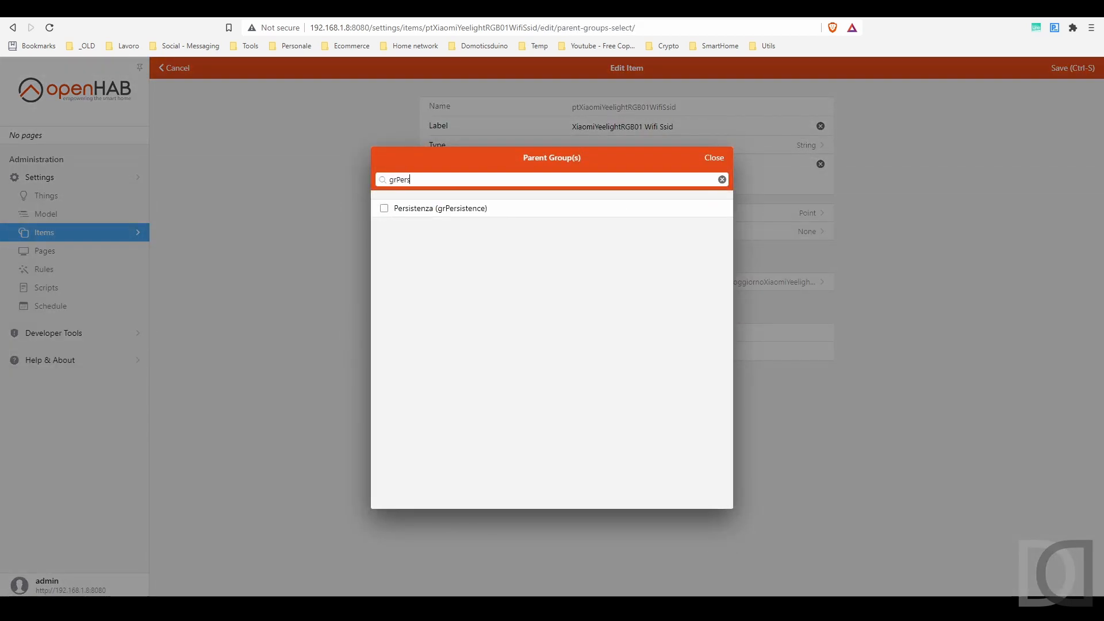
text(s)
click(422, 211)
click(714, 157)
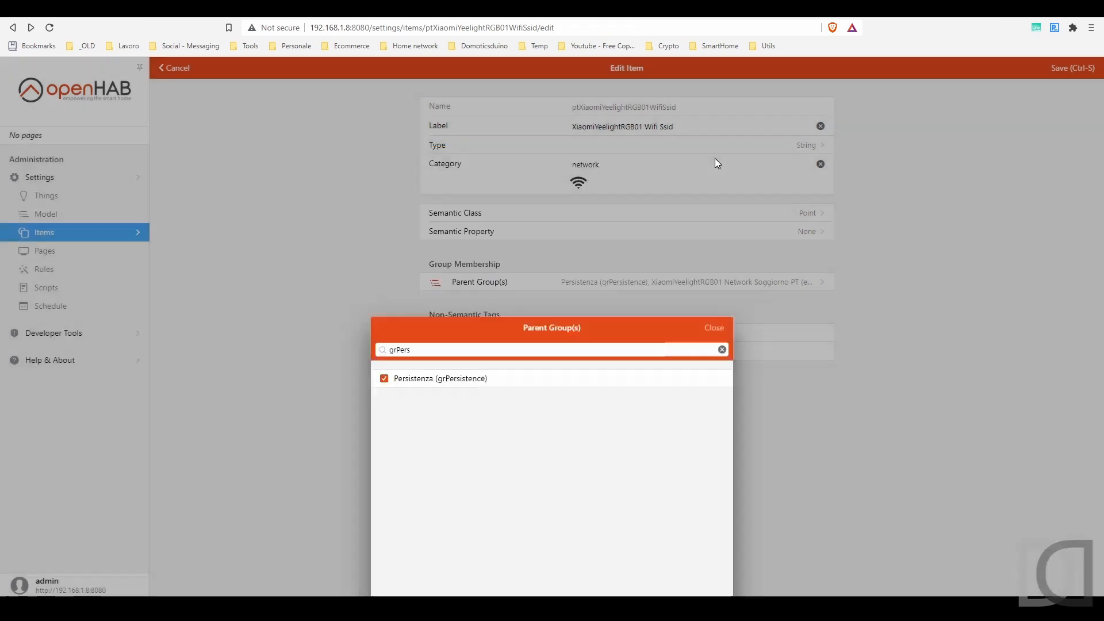
- Add Wifi Info Ssid (grWifiInfoSsid) to the item's parent groups and save the item
click(697, 282)
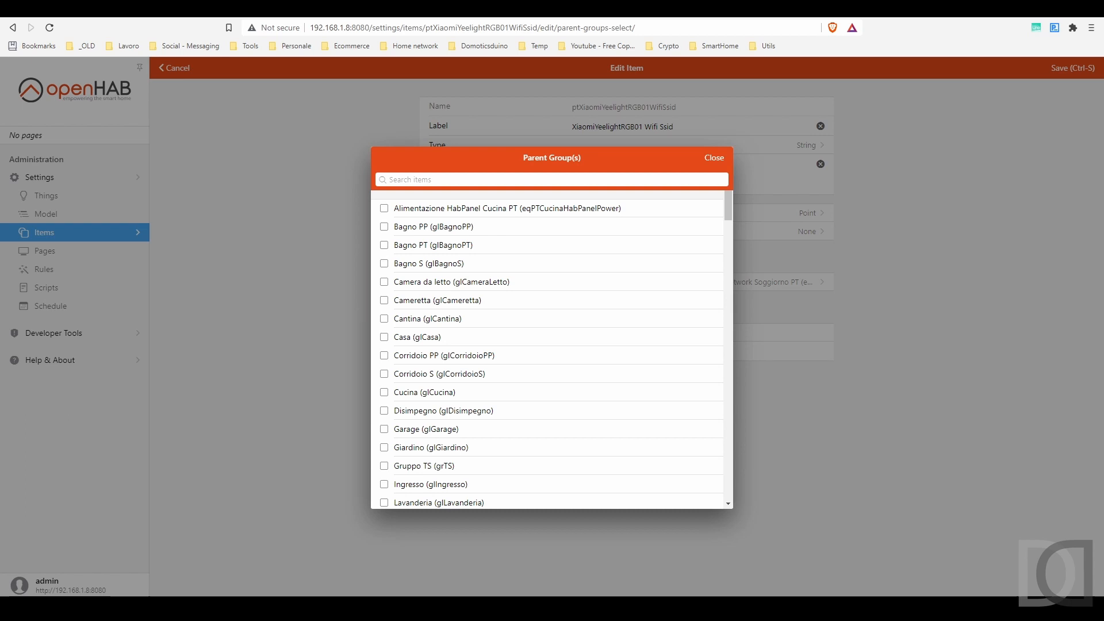
text(grWifi)
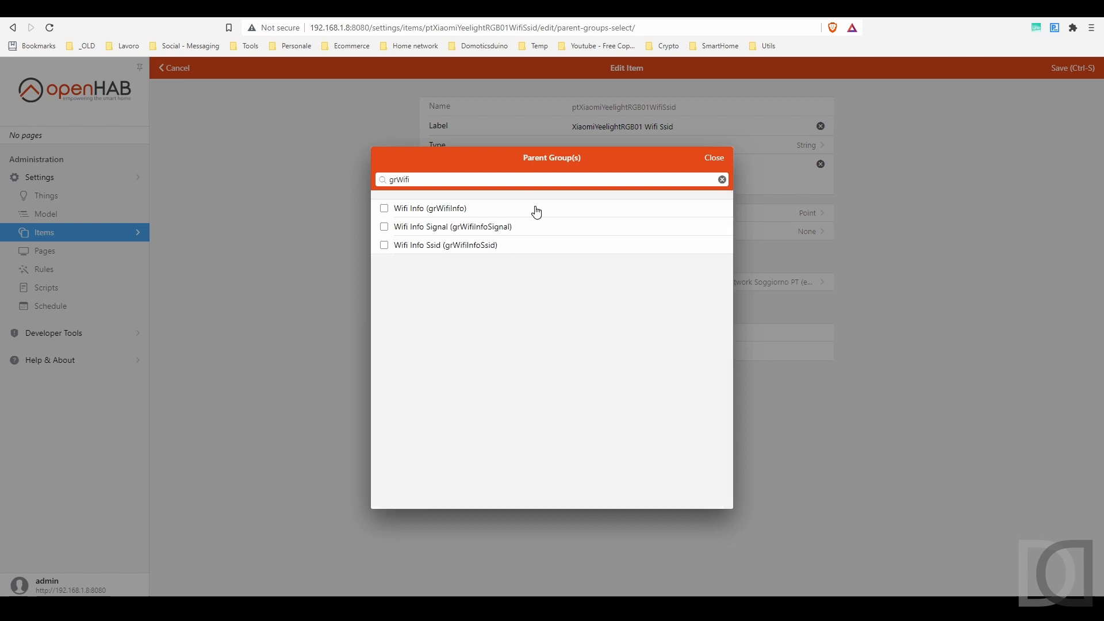
click(424, 246)
click(712, 159)
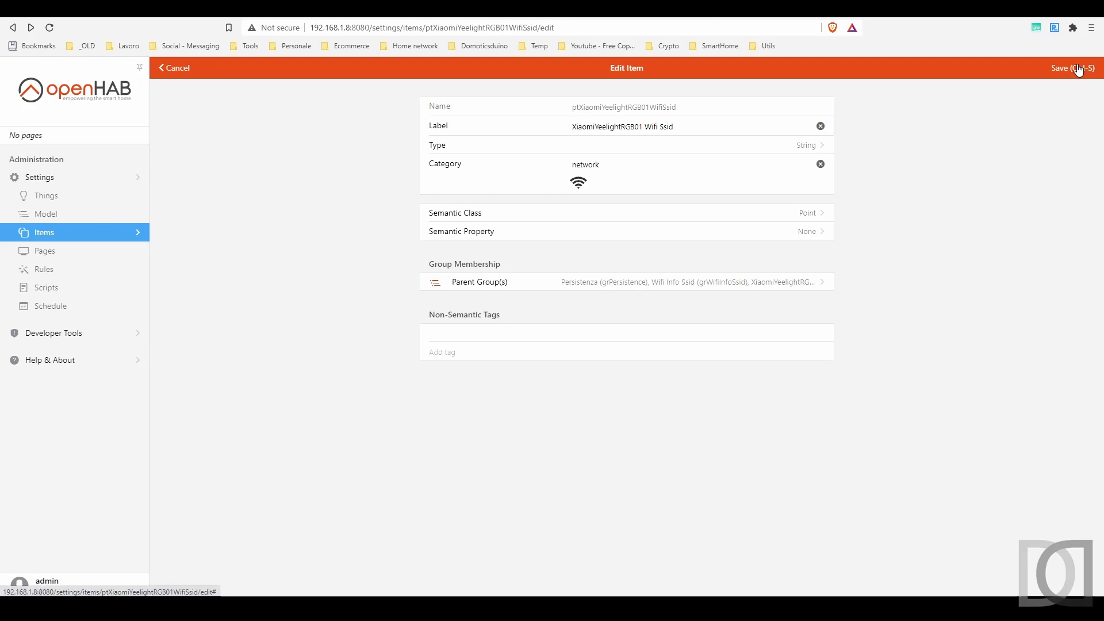
click(1079, 70)
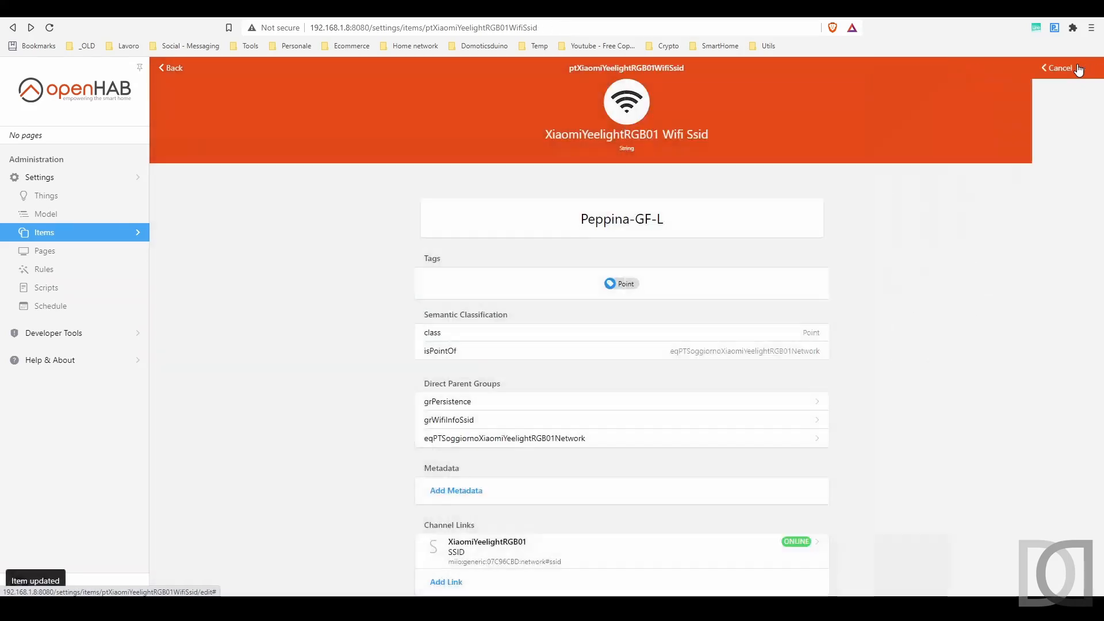
- Return to the XiaomiYeelightRGB01 thing, show its advanced channels and open the RSSI channel's link to the Wifi Signal item
click(164, 69)
click(172, 71)
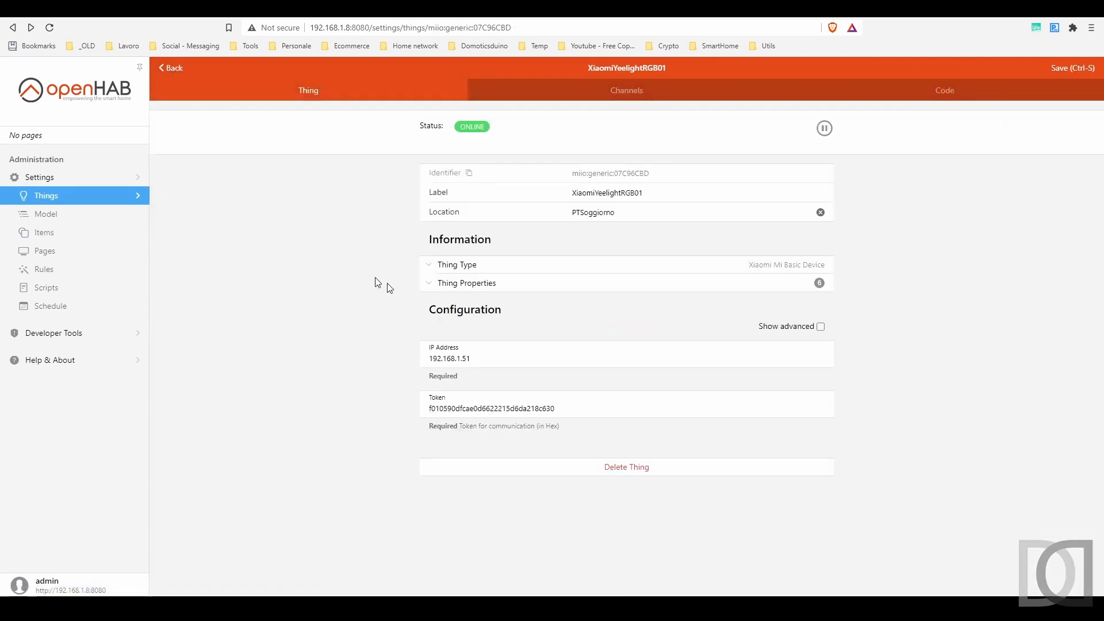
click(628, 92)
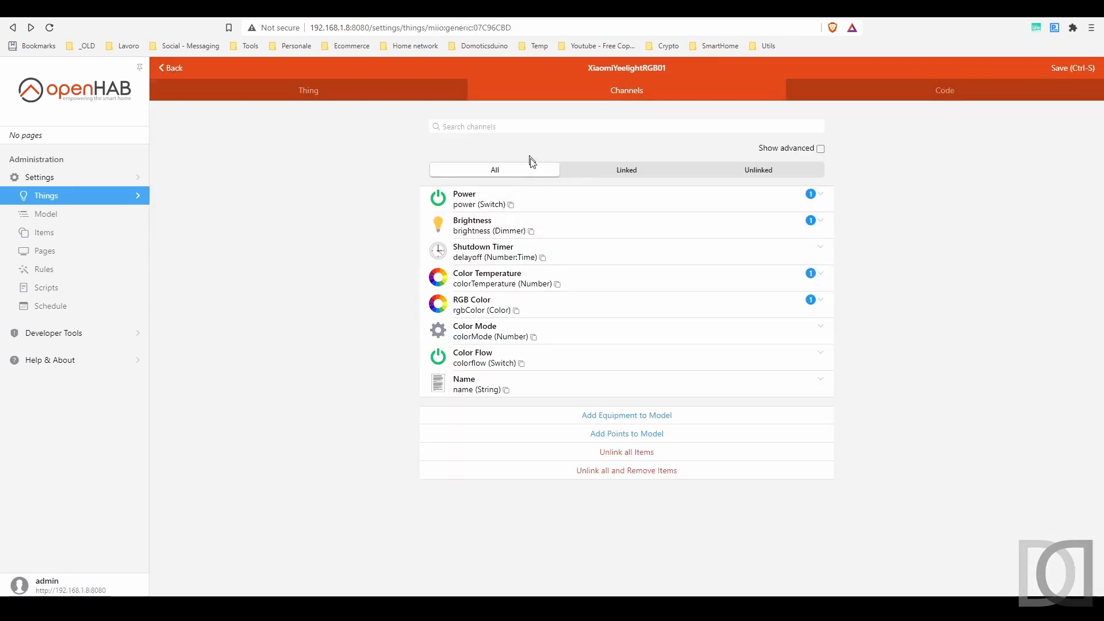
click(821, 149)
click(488, 271)
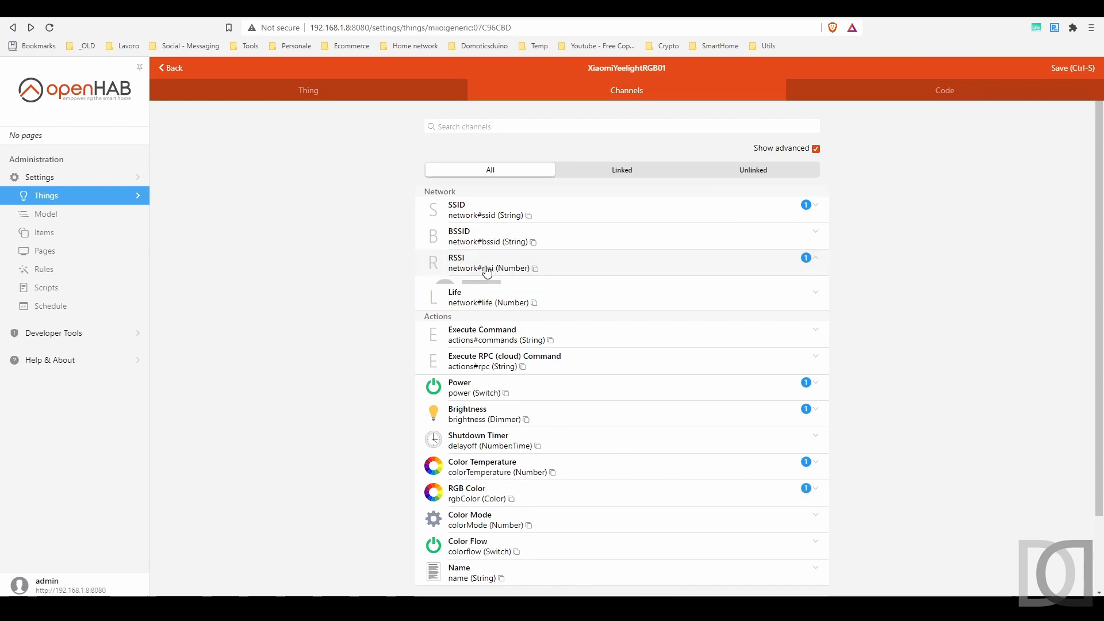
click(494, 286)
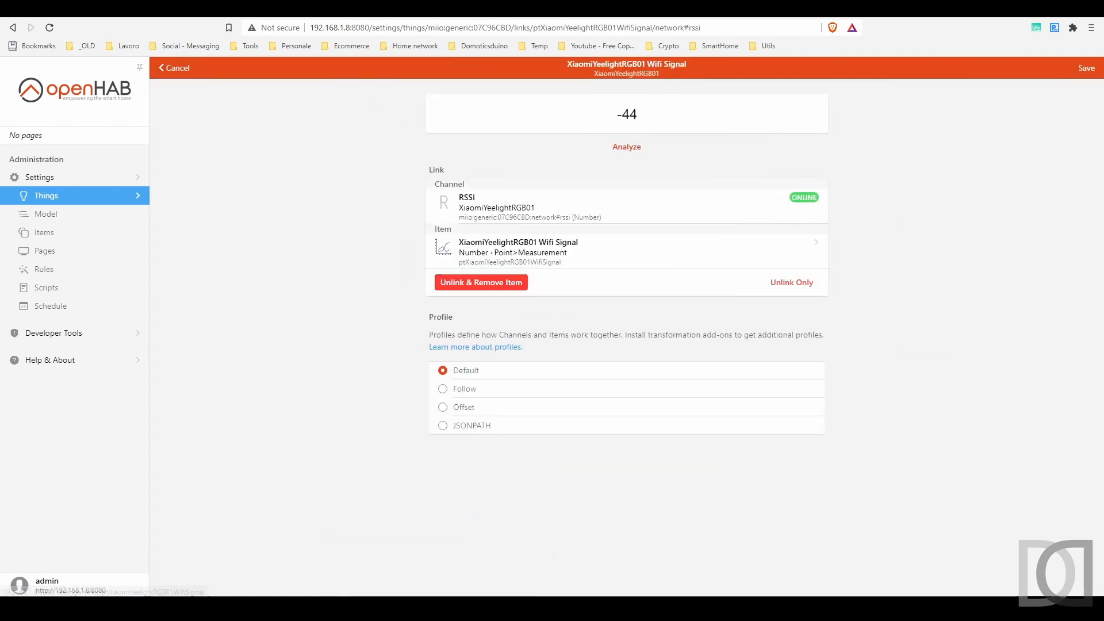
- Add custom metadata with the namespace influxdb and the value "wifi_signal" to the Wifi Signal item and save it
click(577, 256)
scroll(461, 447, down, 1)
click(461, 442)
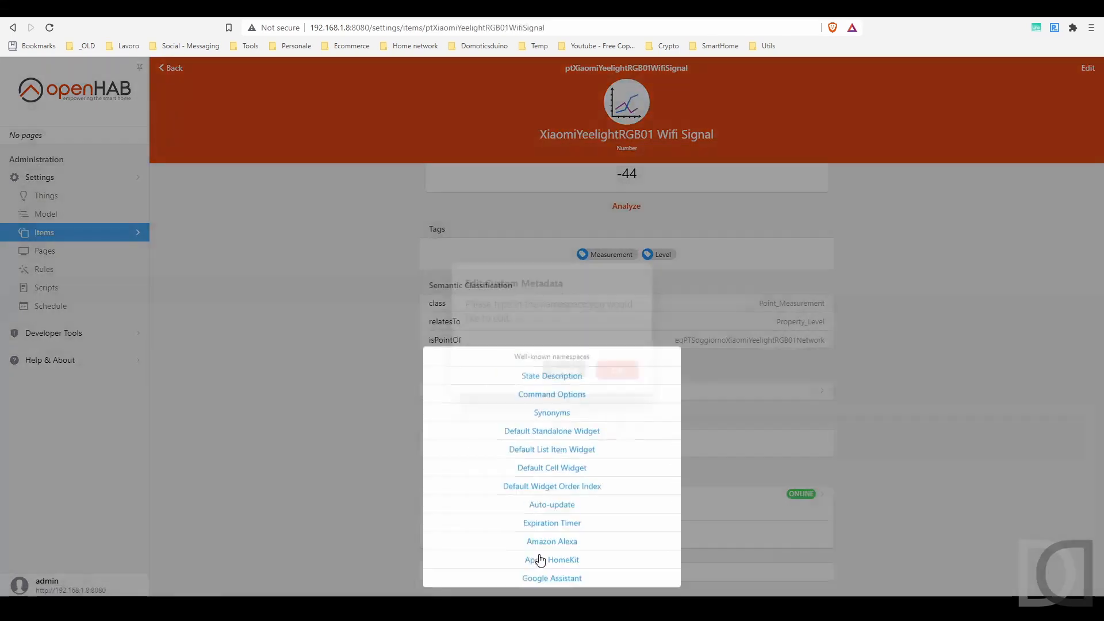
click(537, 562)
text(influxdb)
key(Return)
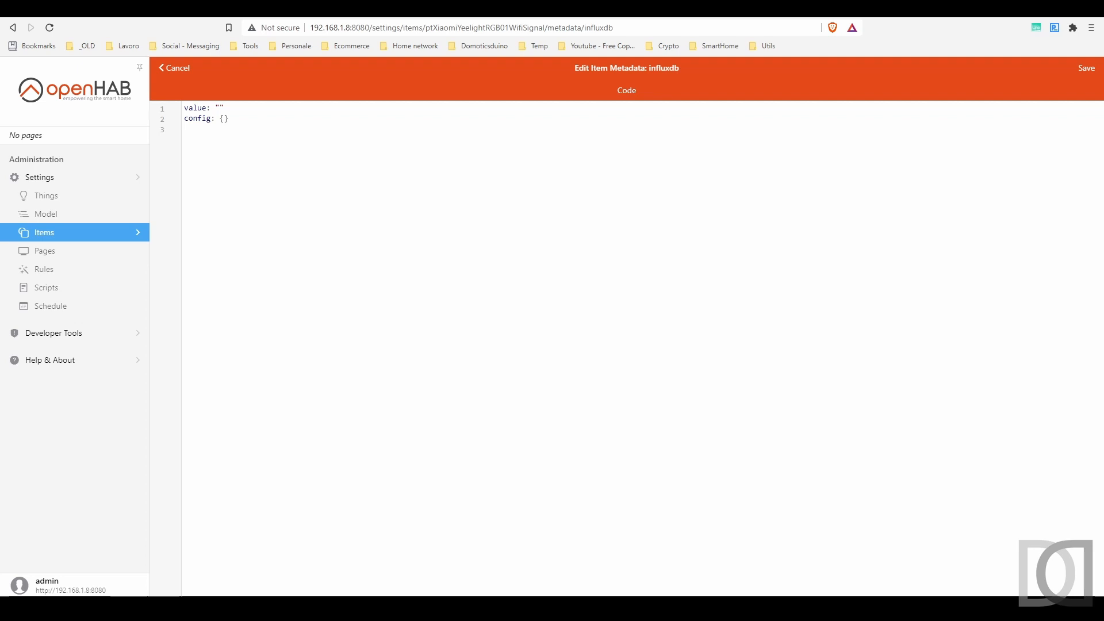
text(wifi_signal)
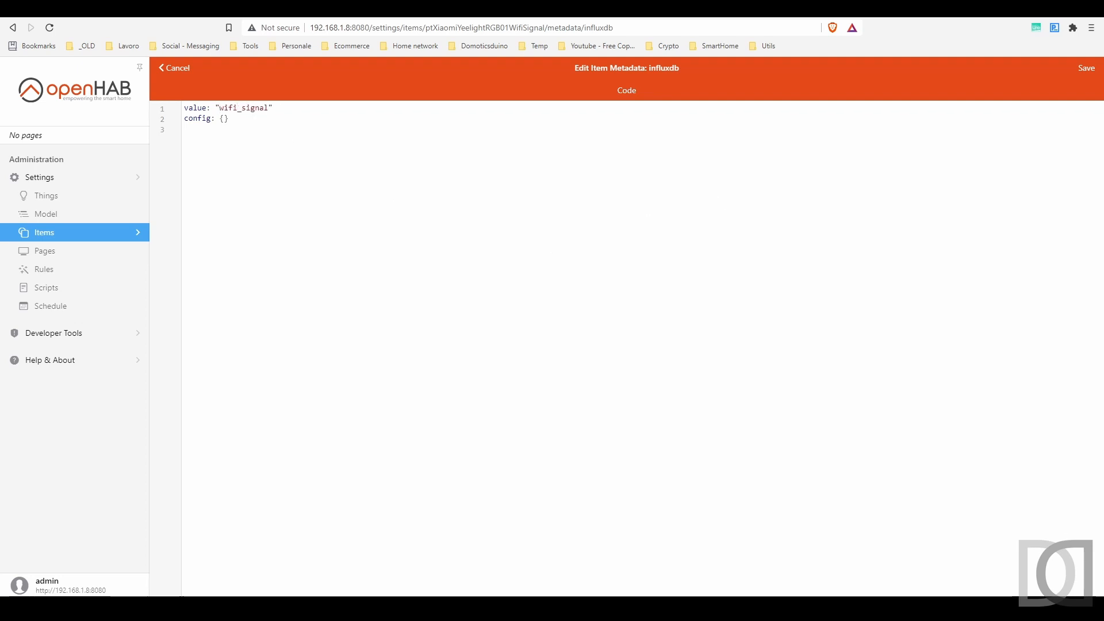
click(1086, 68)
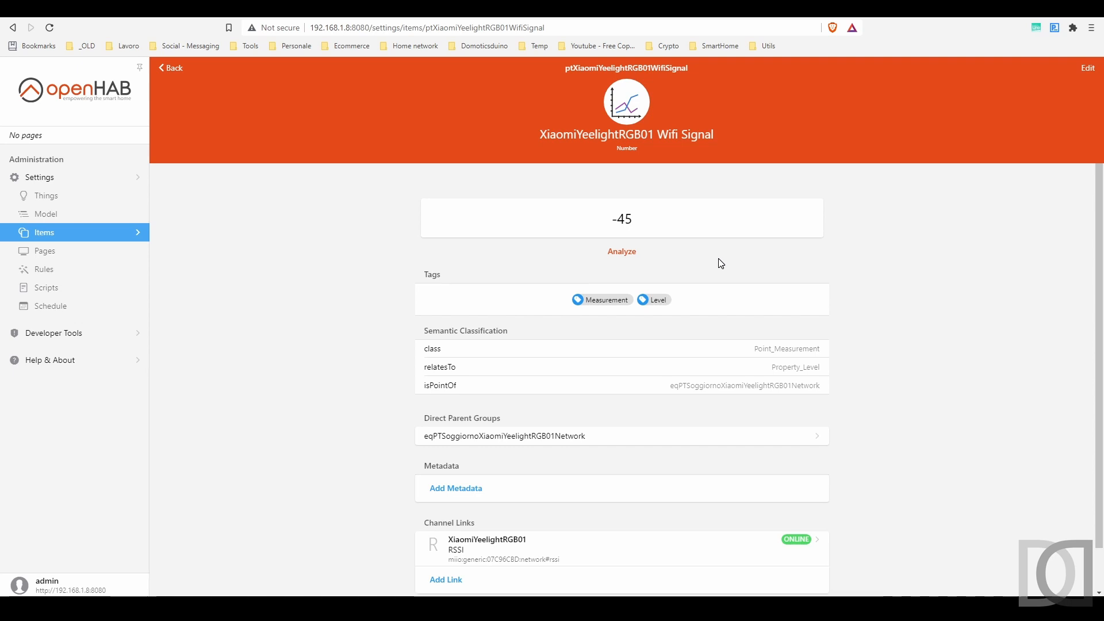
- Start a new item named ptXiaomiYeelightRGB01WifiSignalPerc with the label "XiaomiYeelightRGB01 Wifi Signal"
click(66, 234)
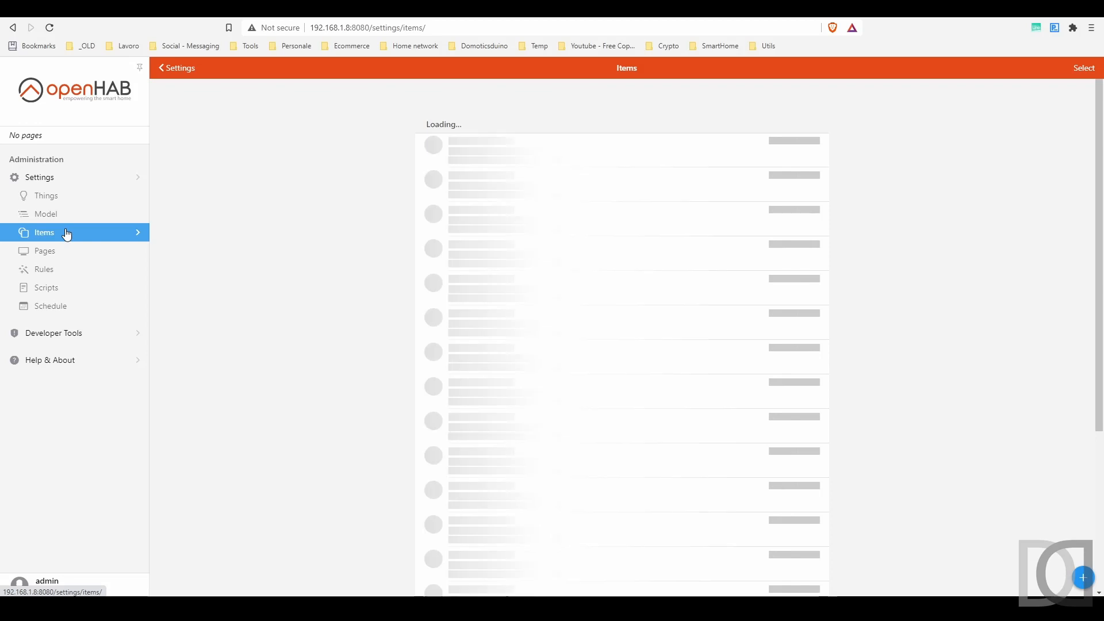
click(1082, 578)
click(1083, 549)
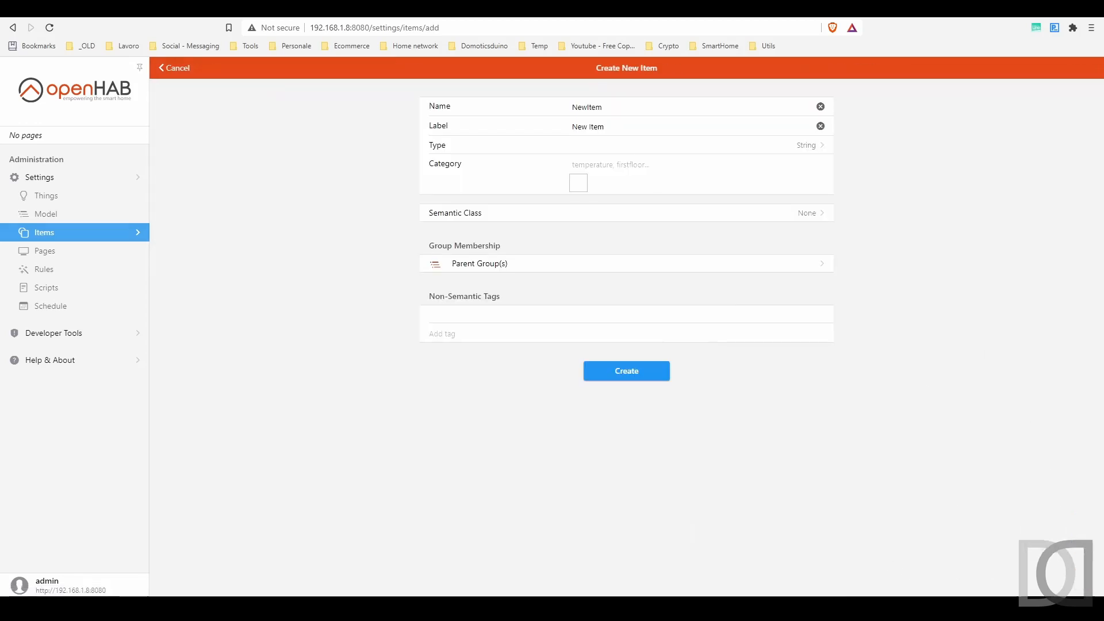
text(ptXiaomiYeelightRGB01WifiSignal)
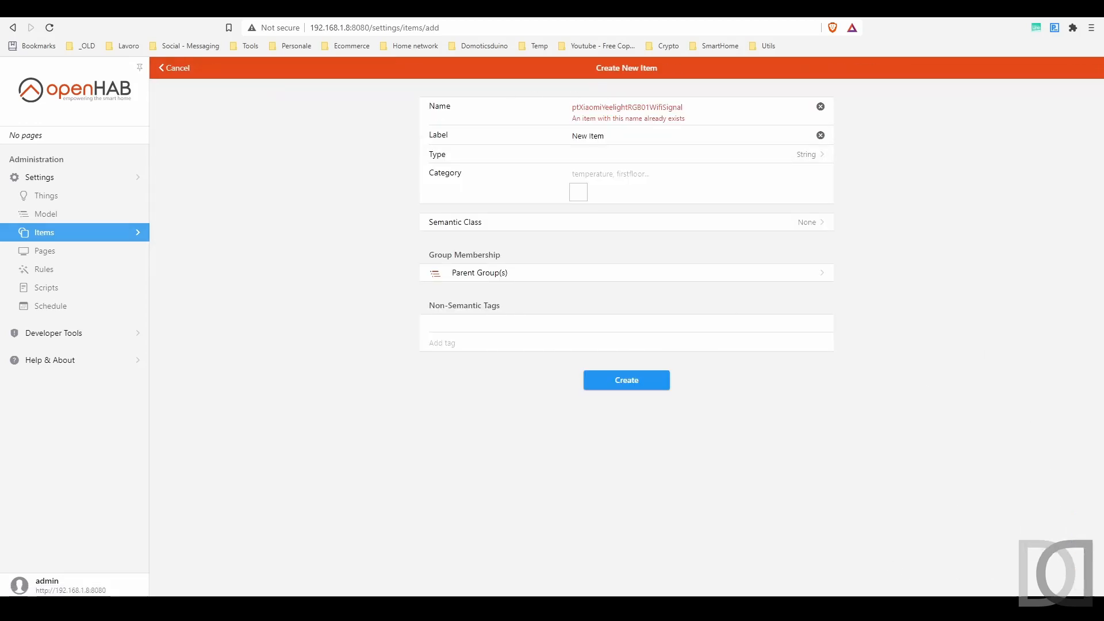
text(Perc)
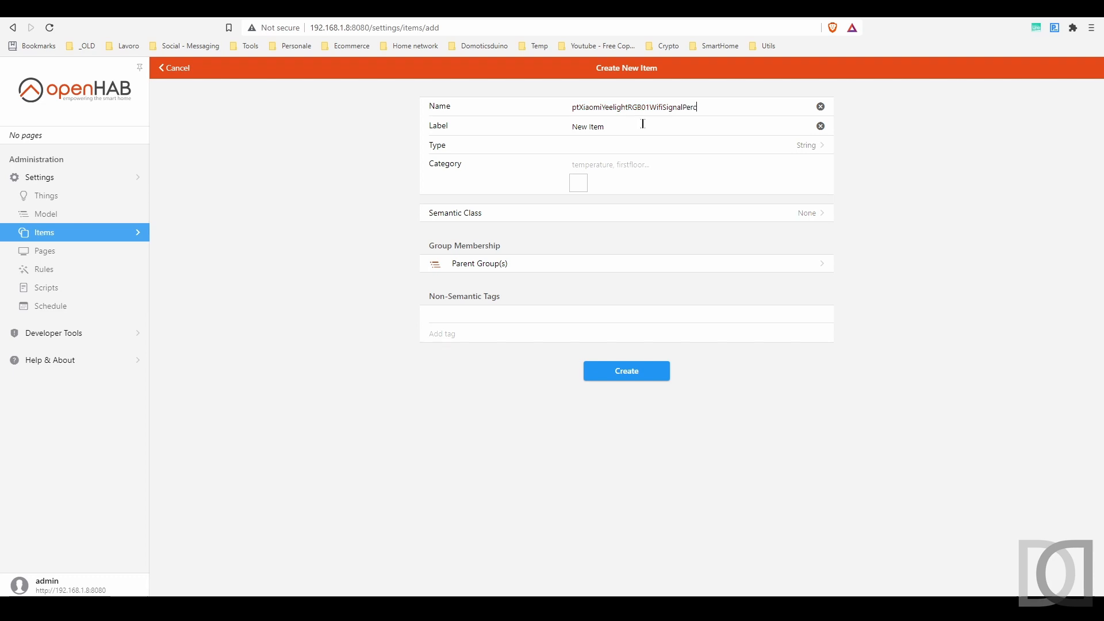
click(698, 138)
drag(645, 127, 505, 126)
key(BackSpace)
text(XiaomiYeelightRGB01 Wifi Signal)
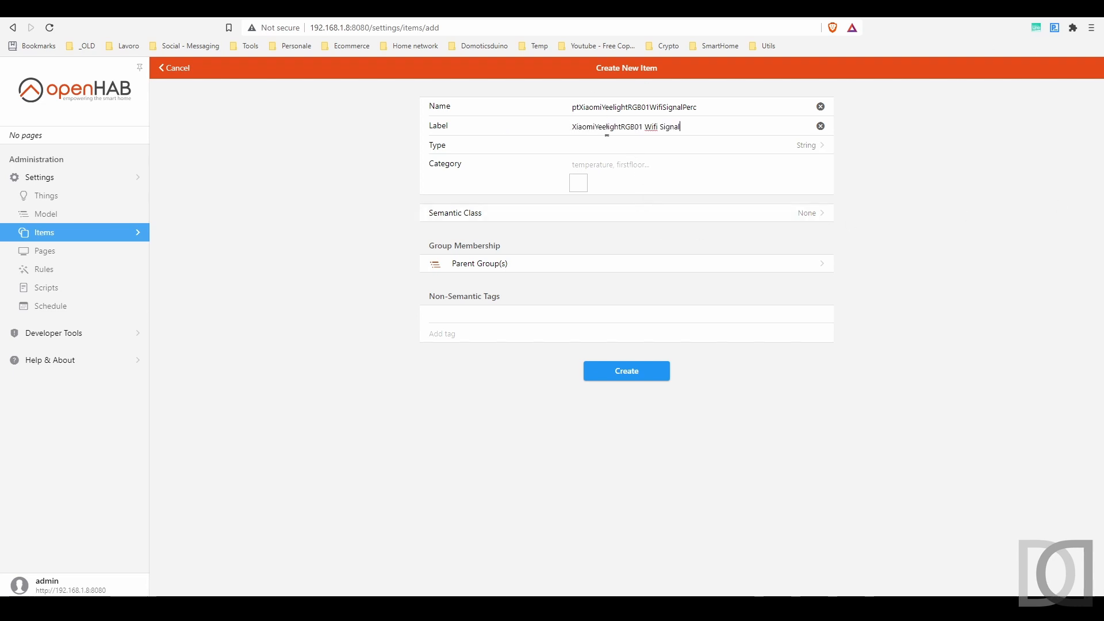
- Set the new item's type to Number, category to line, semantic class to Measurement and semantic property to Level
click(813, 148)
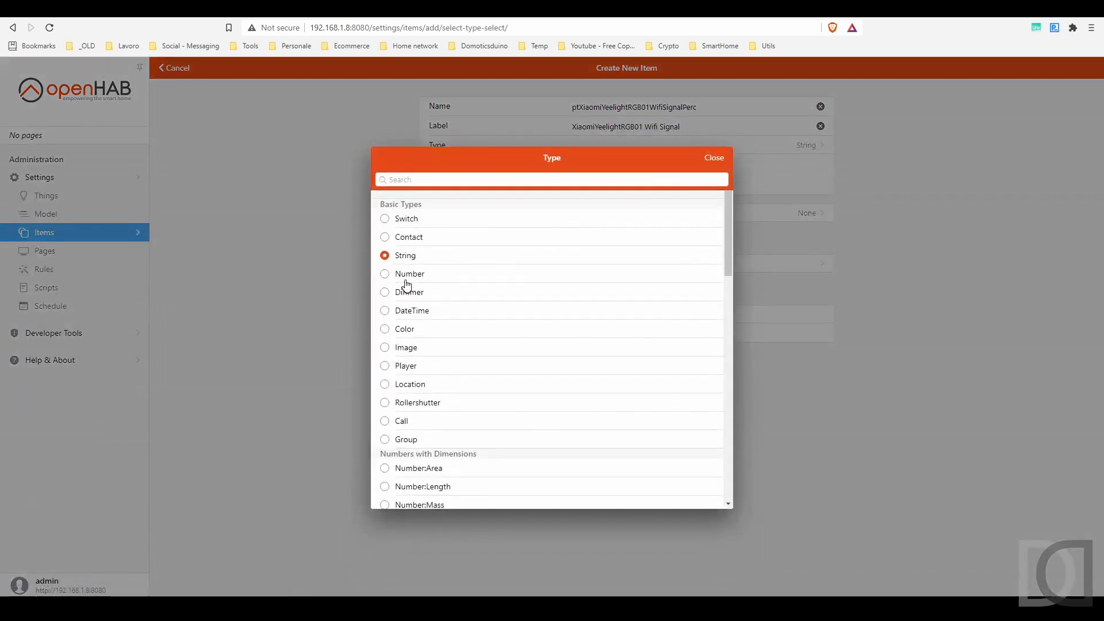
click(406, 278)
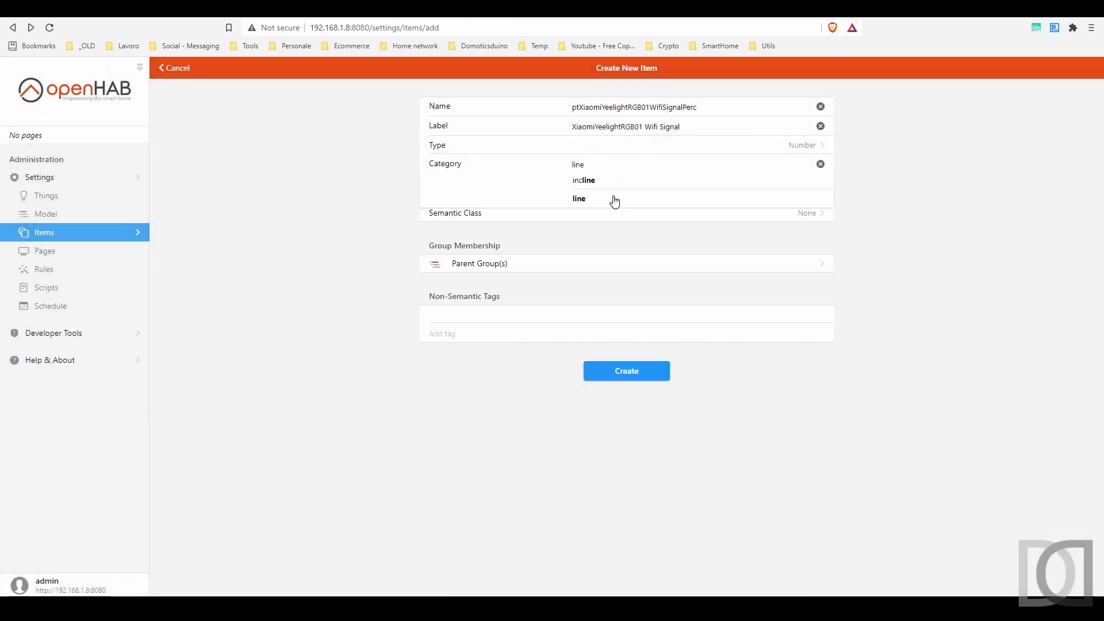
click(813, 213)
text(measu)
click(452, 226)
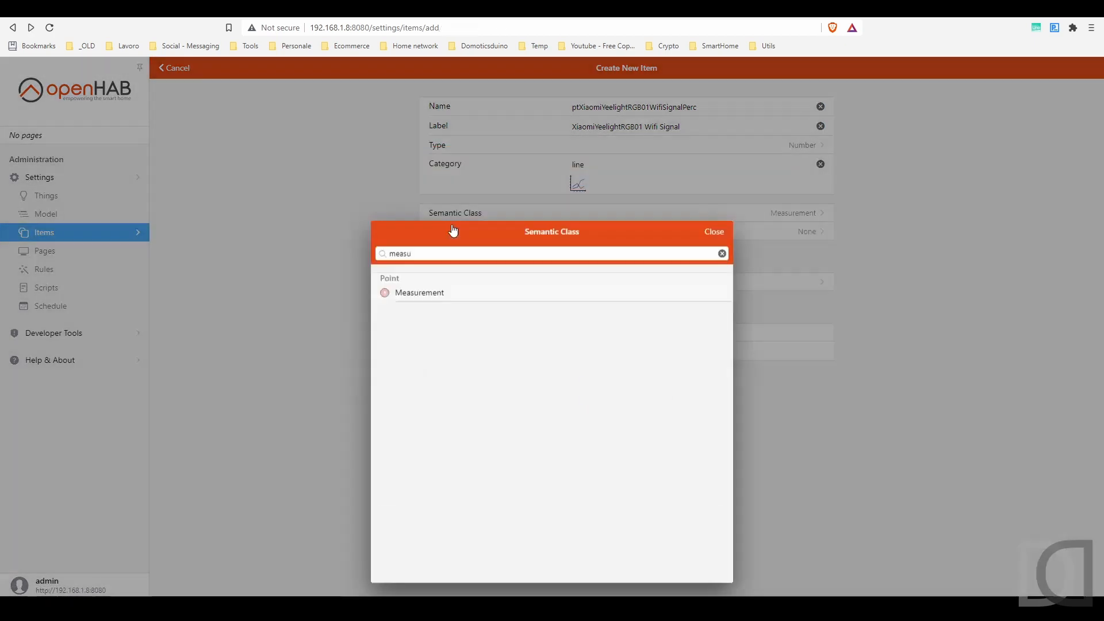
click(795, 237)
text(leve)
click(497, 215)
- Assign the new item to the parent group eqPTSoggiornoXiaomiYeelightRGB01Network and create it
click(487, 292)
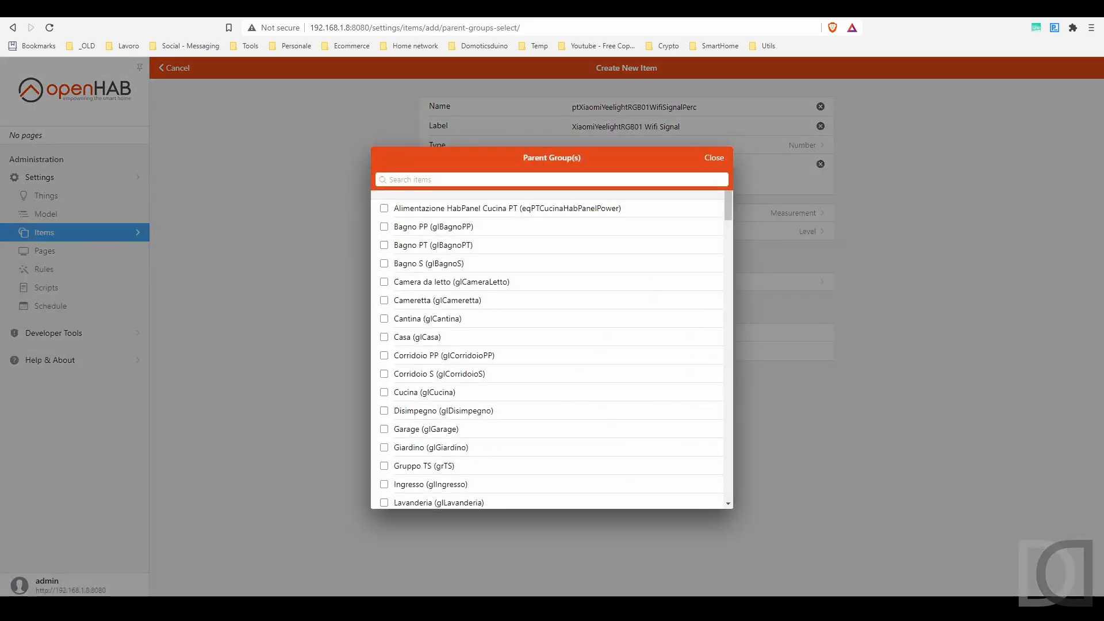
text(eqPTSoggiorno)
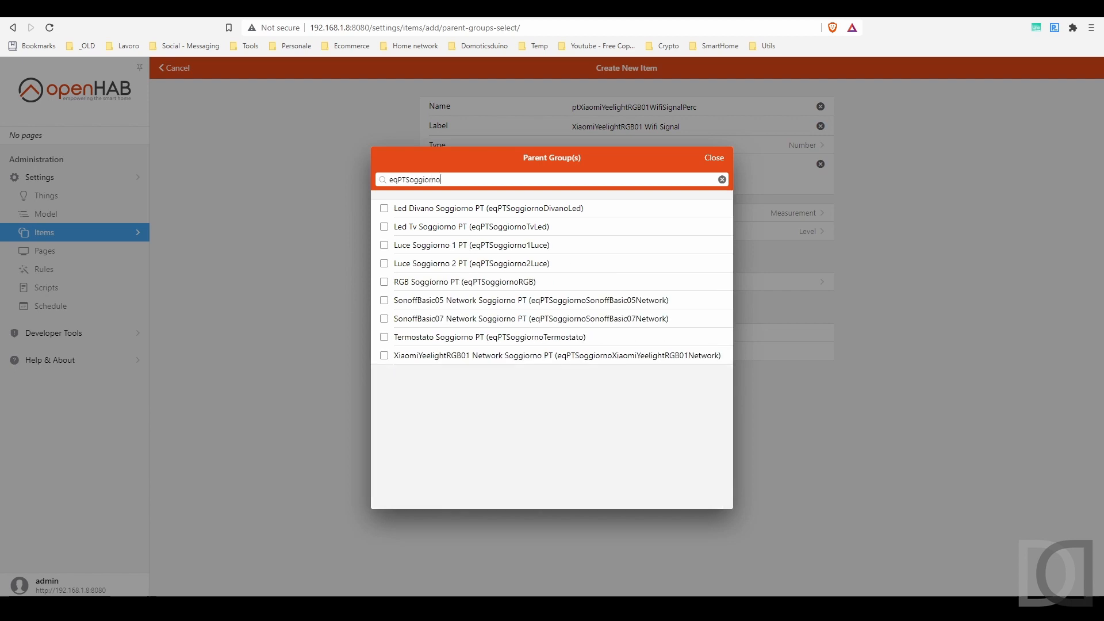
click(547, 355)
click(714, 157)
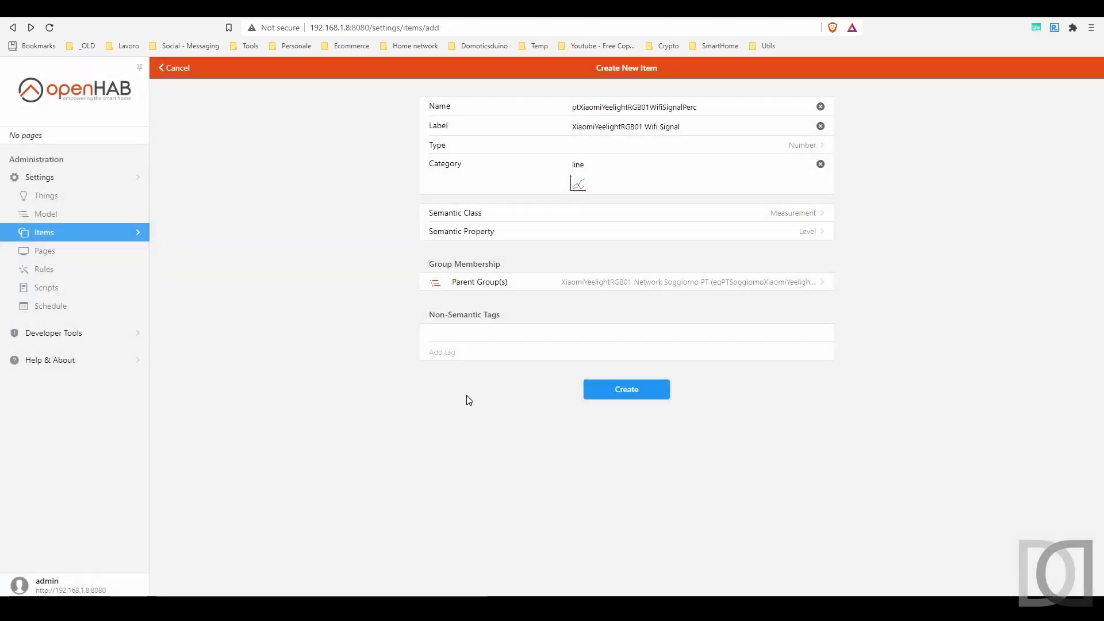
click(645, 391)
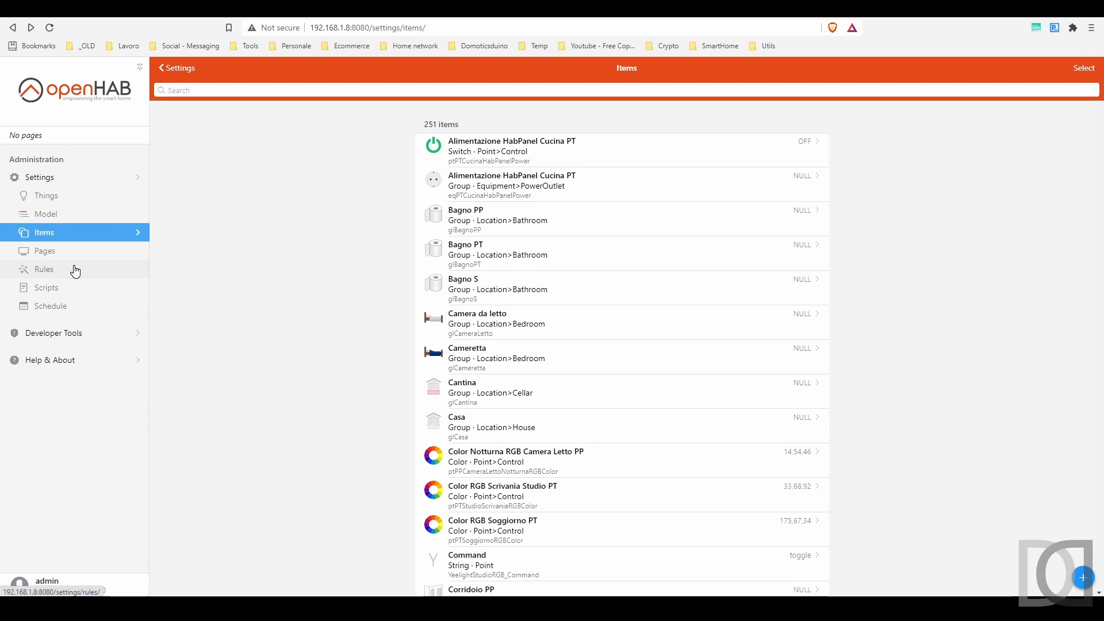
- Find the XiaomiYeelightRGB01 thing among the things and open the item link of its advanced RSSI channel
click(56, 197)
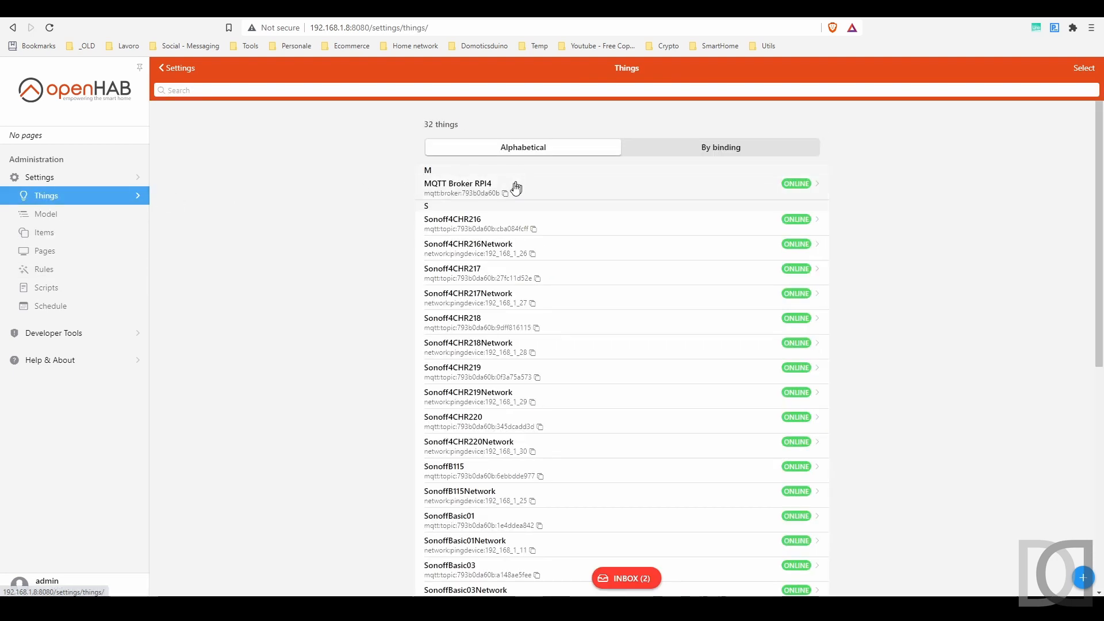
scroll(516, 287, down, 10)
click(505, 451)
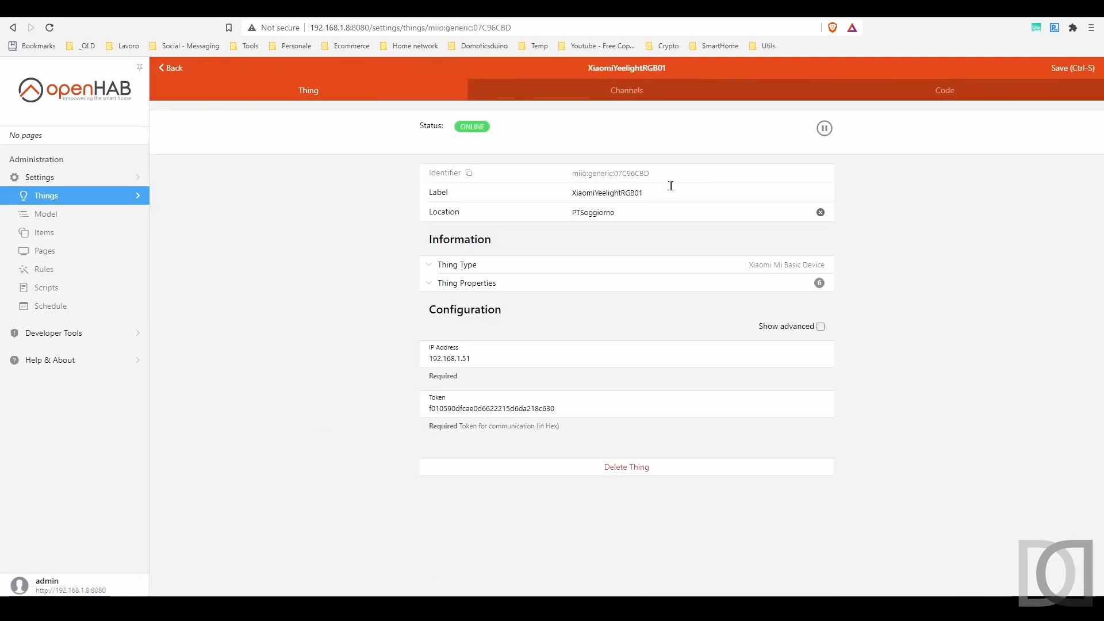
click(646, 92)
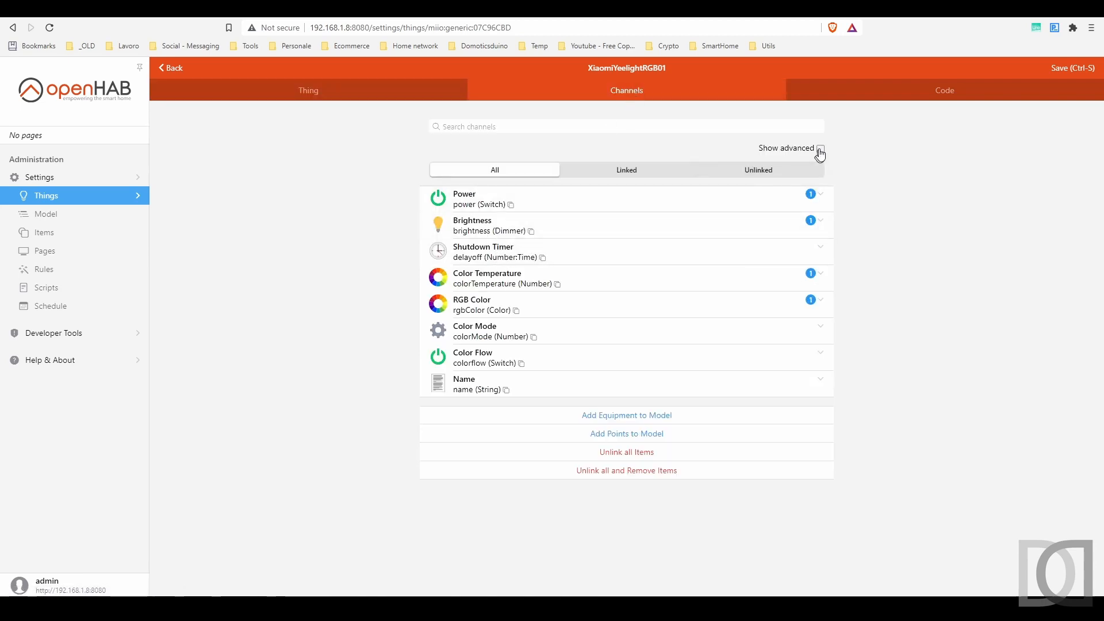
click(820, 151)
click(457, 264)
click(561, 309)
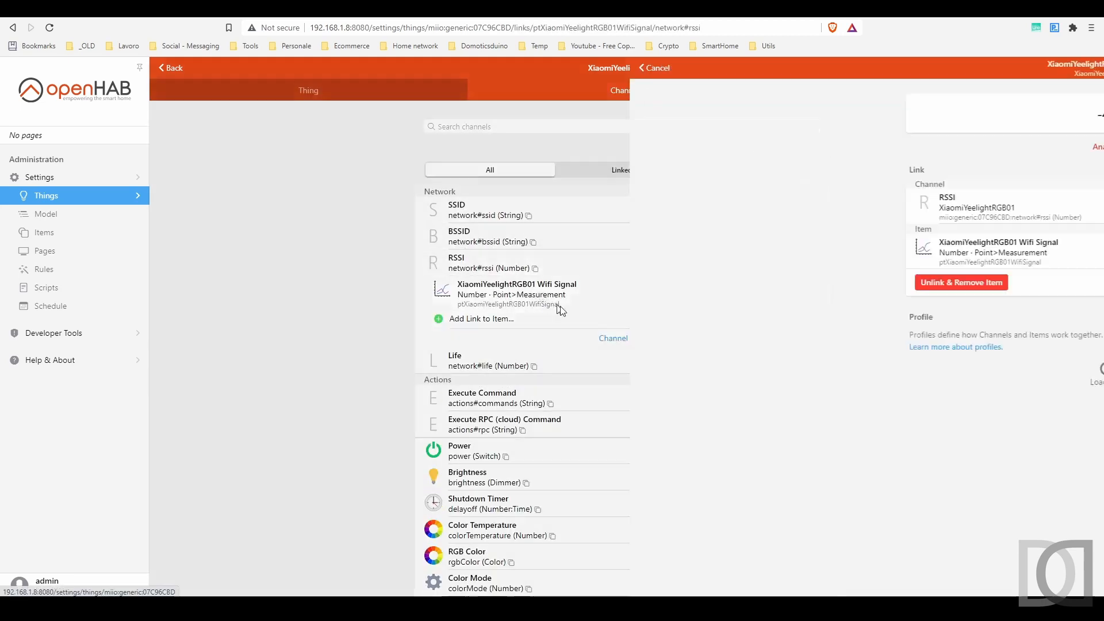
- Change the linked Wifi Signal item's label to "XiaomiYeelightRGB01 Wifi Signal Real" and save it
click(658, 236)
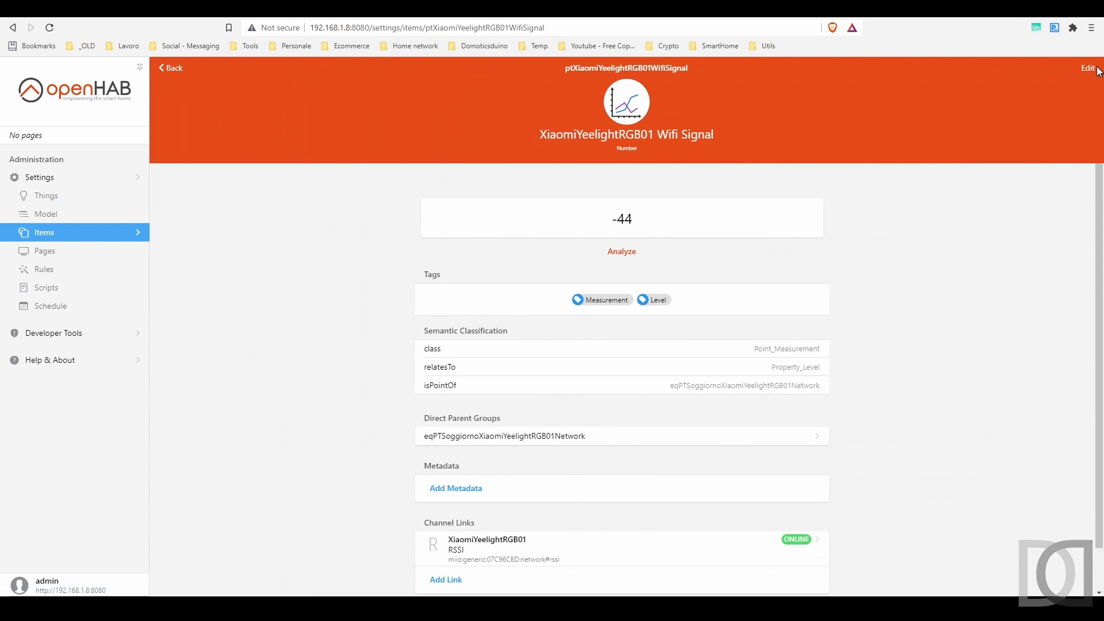
click(1098, 70)
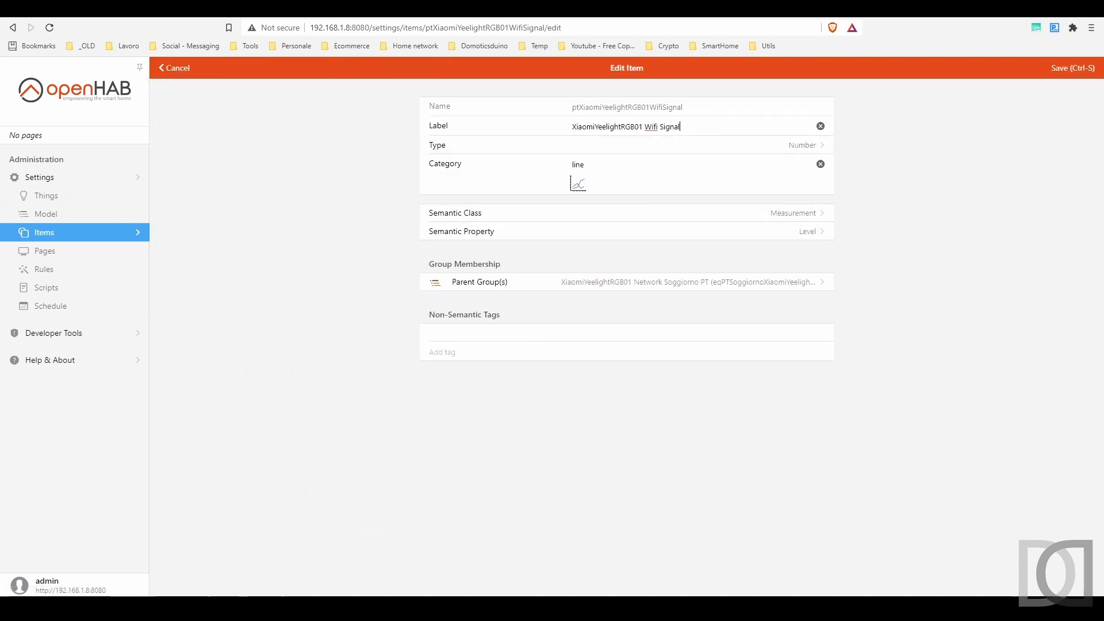
click(1073, 68)
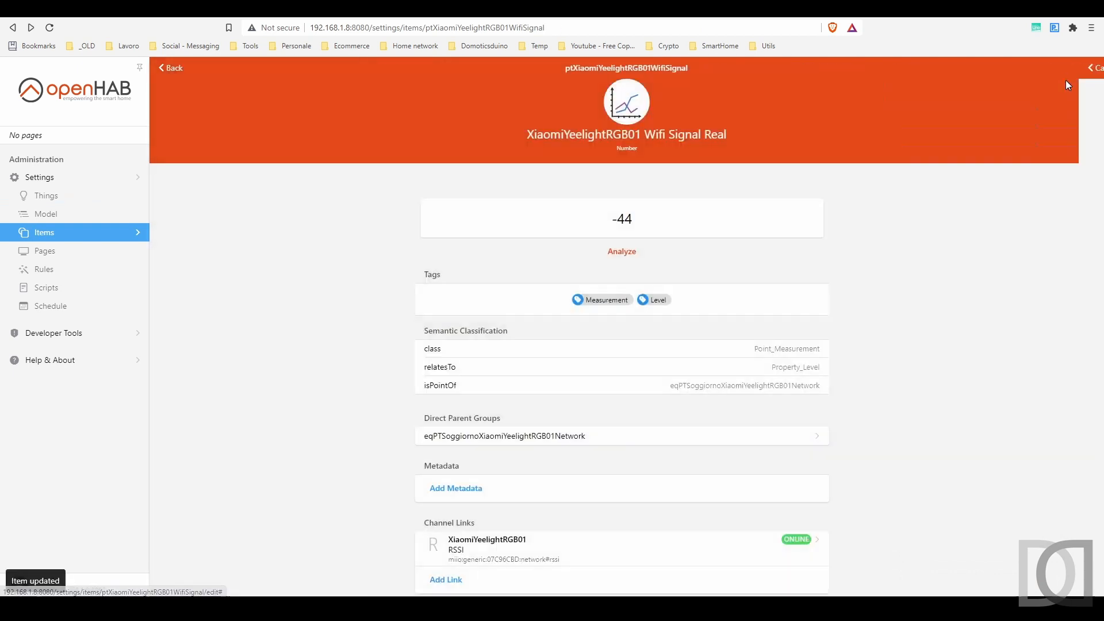
- Create a new rule named "Trasforma YeelightRGB01 Wifi RSSI in Perc"
click(59, 270)
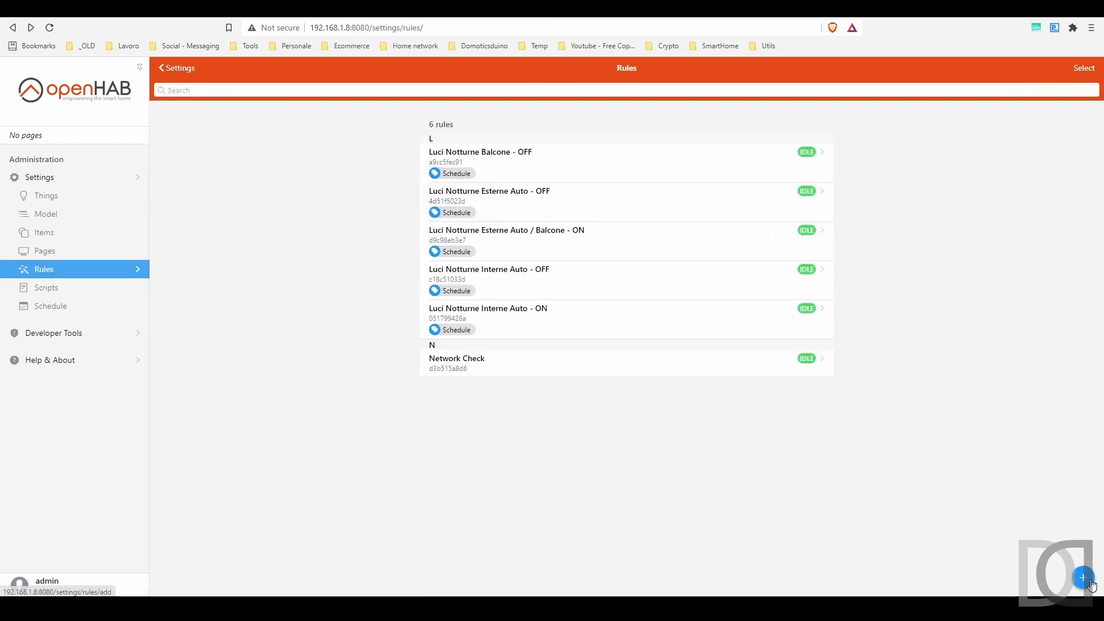
click(1083, 577)
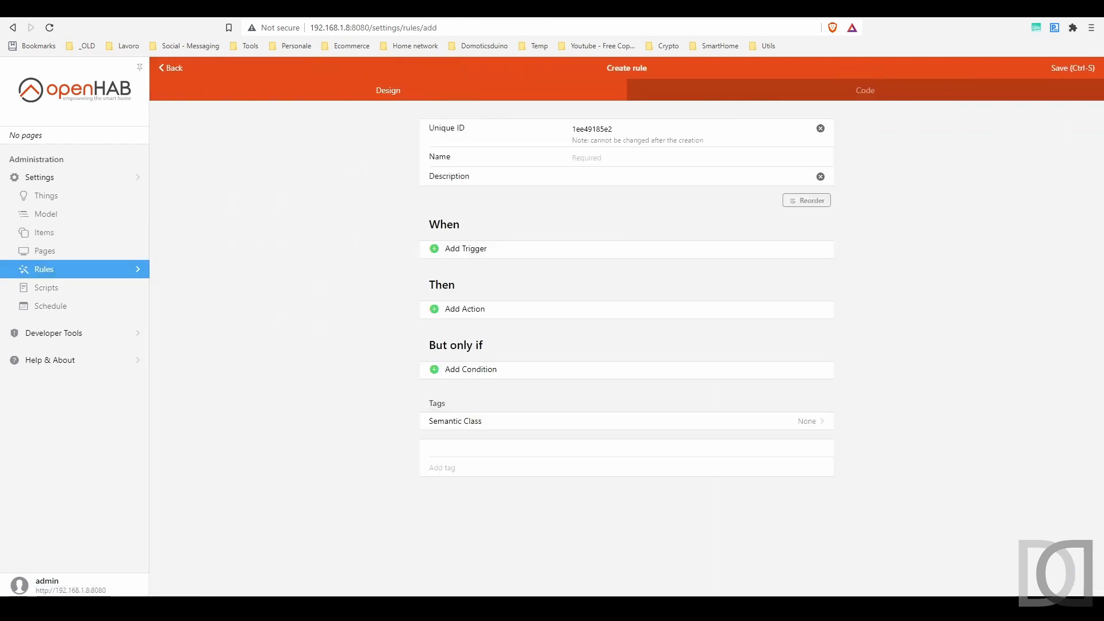
text(Trasforma YeelightRGB01 Wifi RSSI in Perc)
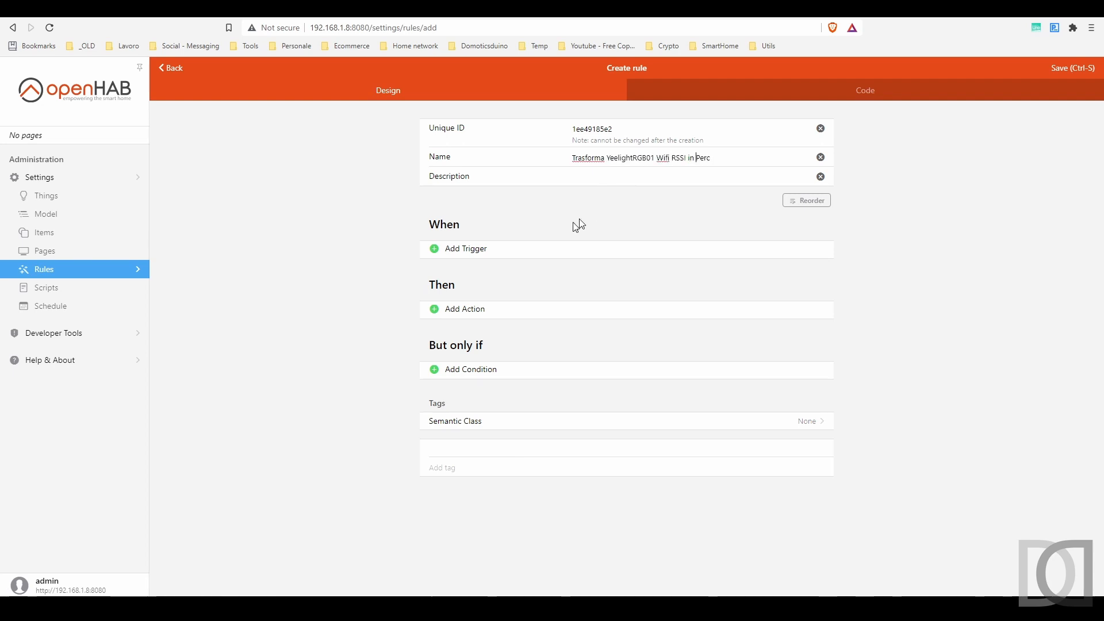
- Add a trigger that fires when the XiaomiYeelightRGB01 Wifi Signal Real item has changed
click(478, 249)
click(472, 289)
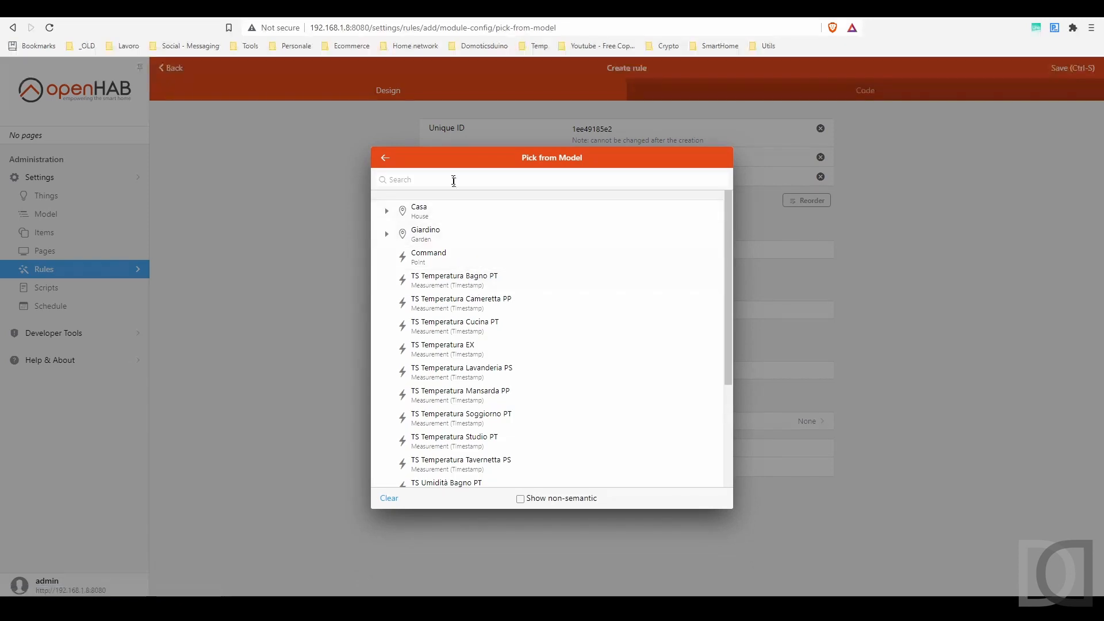
click(454, 178)
text(REal)
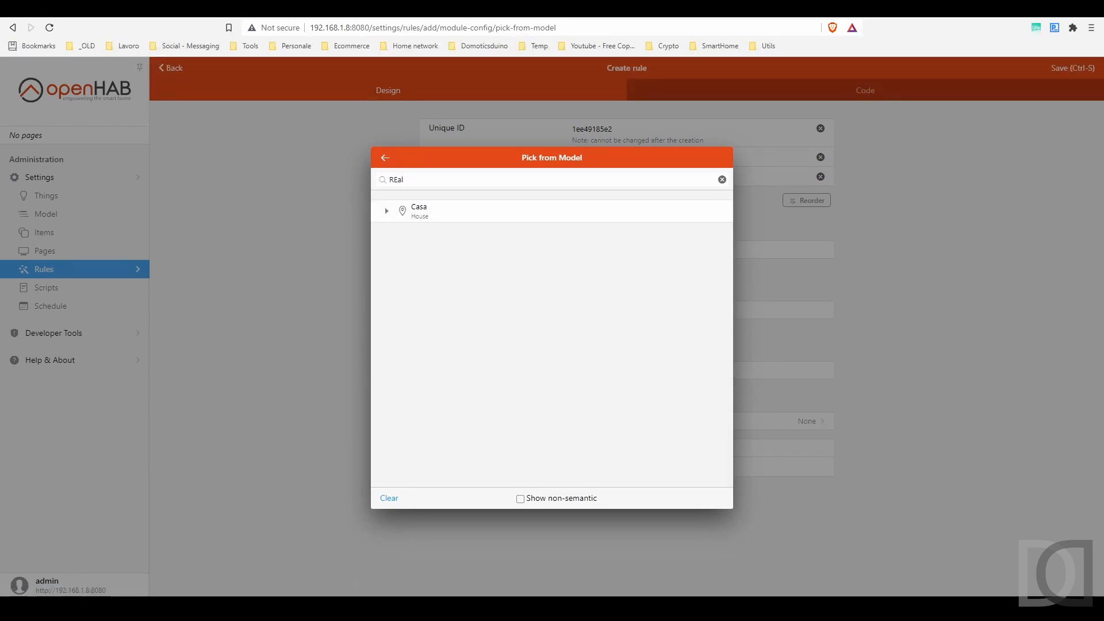
click(387, 211)
click(403, 234)
click(420, 256)
click(436, 279)
click(443, 305)
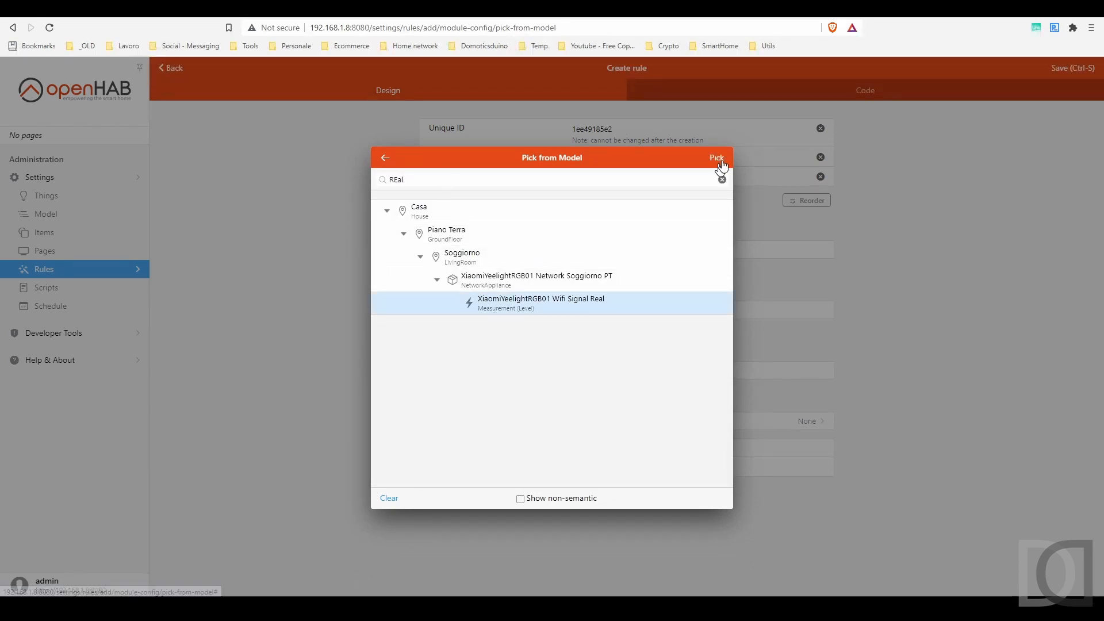
click(719, 157)
click(412, 325)
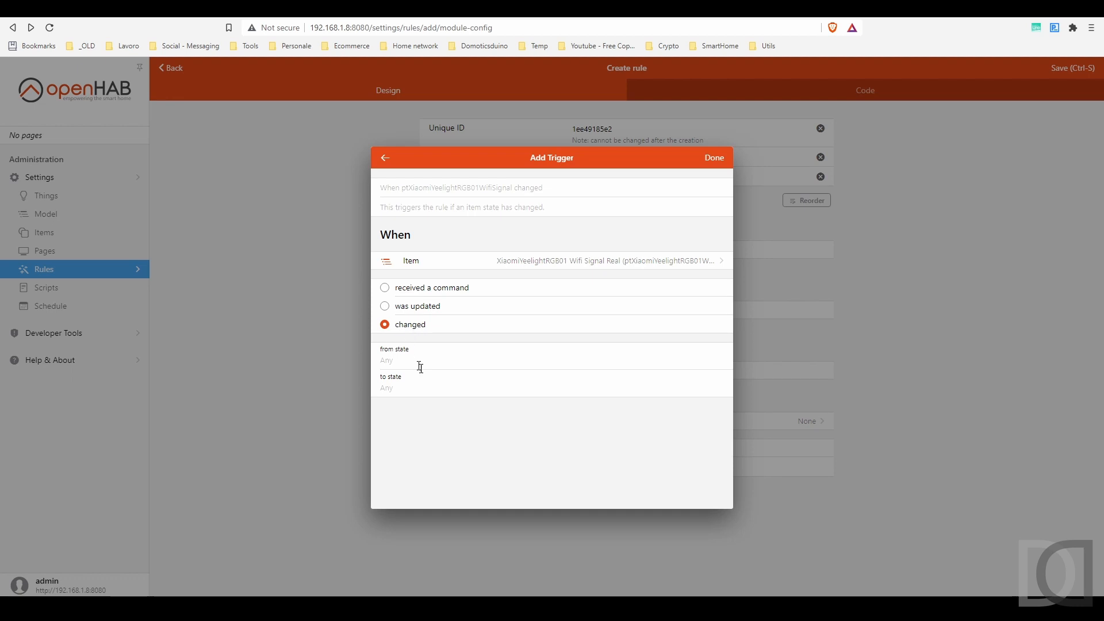
click(715, 157)
- Add a Rule DSL script that logs and posts real * 2 + 200, capped at 100, to ptXiaomiYeelightRGB01WifiSignalPerc, save it and test-run it
click(470, 334)
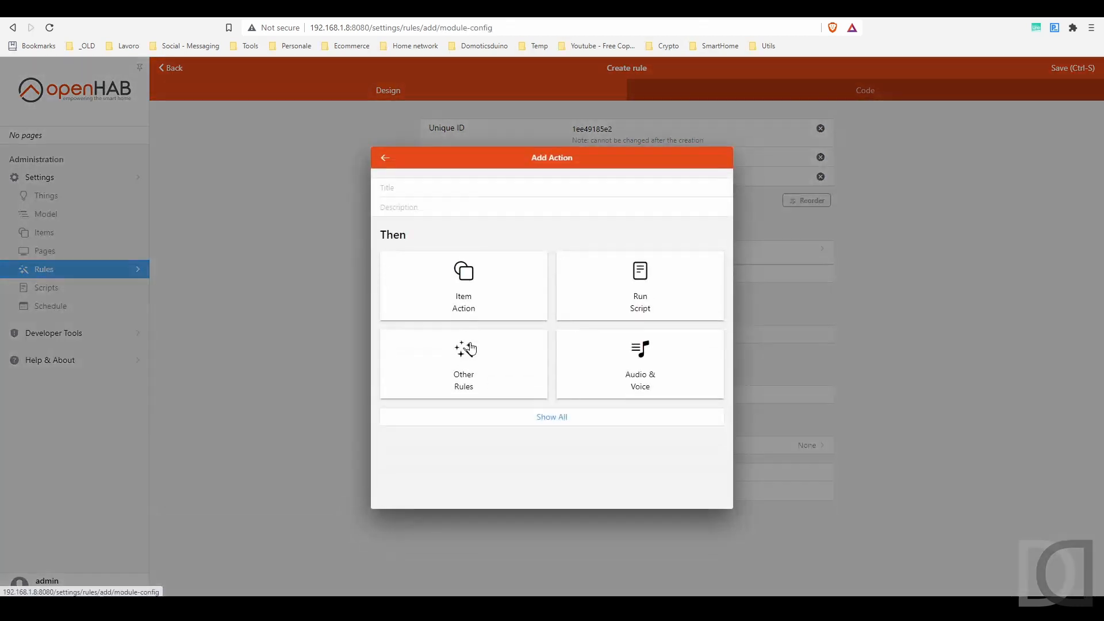
click(639, 296)
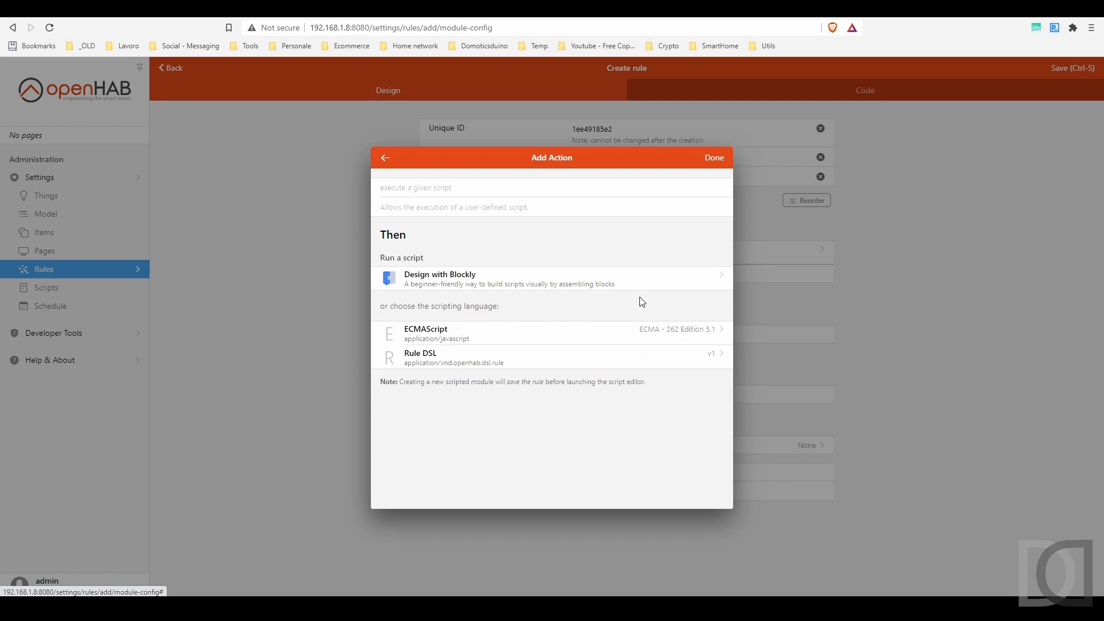
click(452, 354)
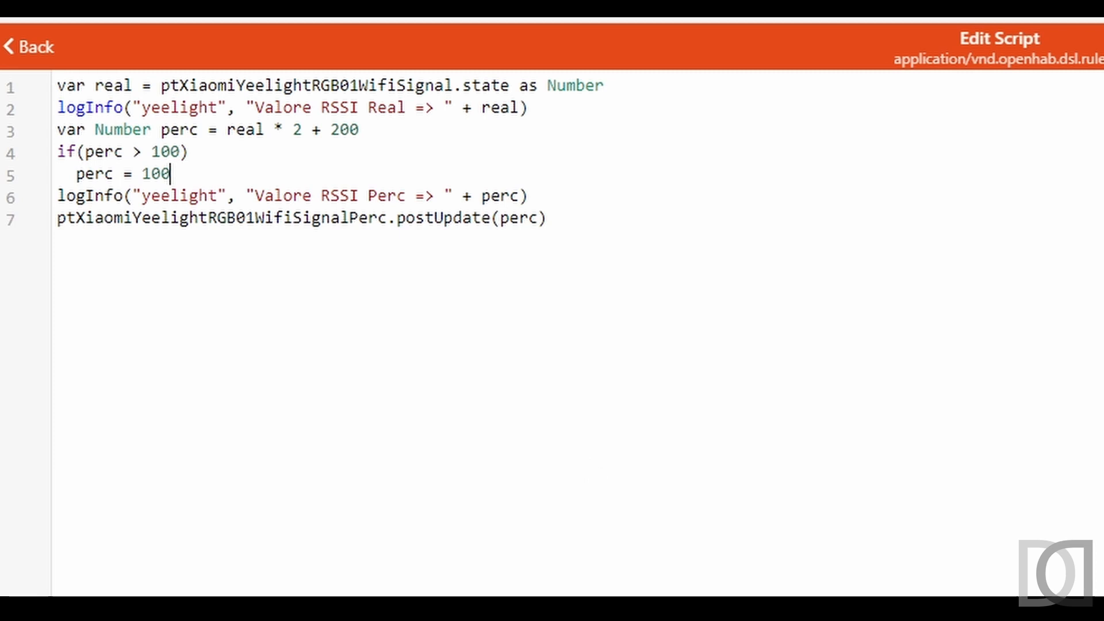
key(ctrl+s)
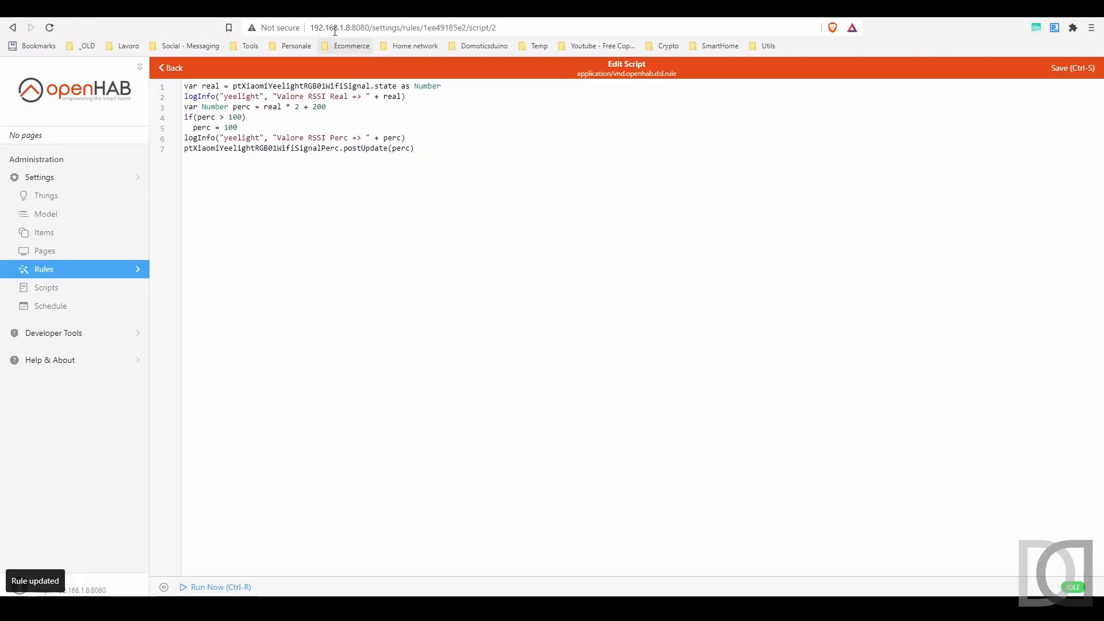
click(221, 586)
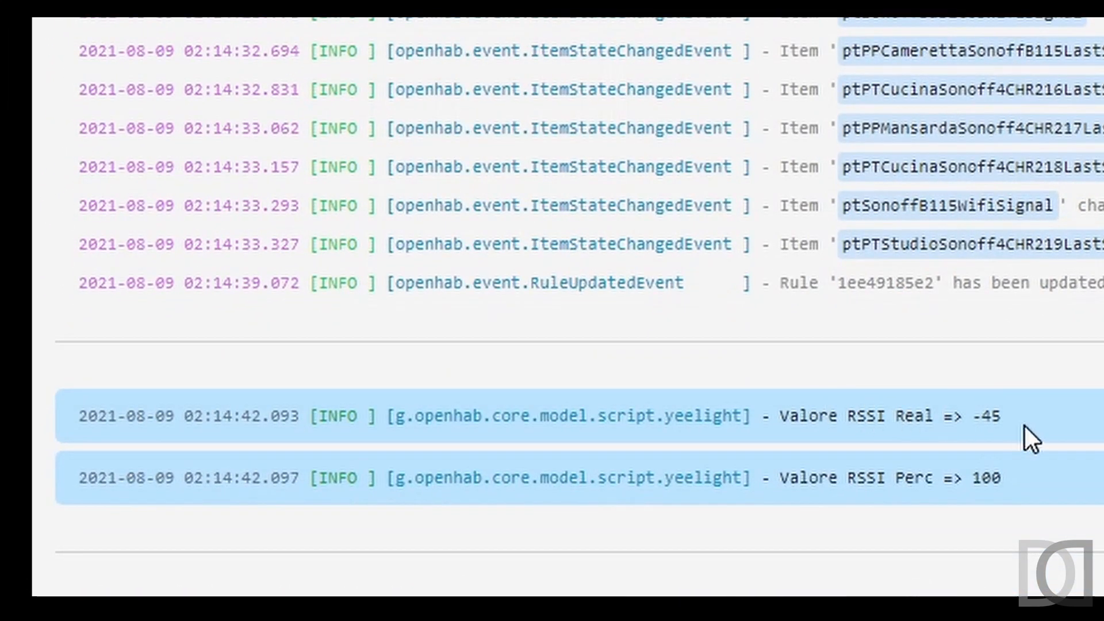
click(823, 487)
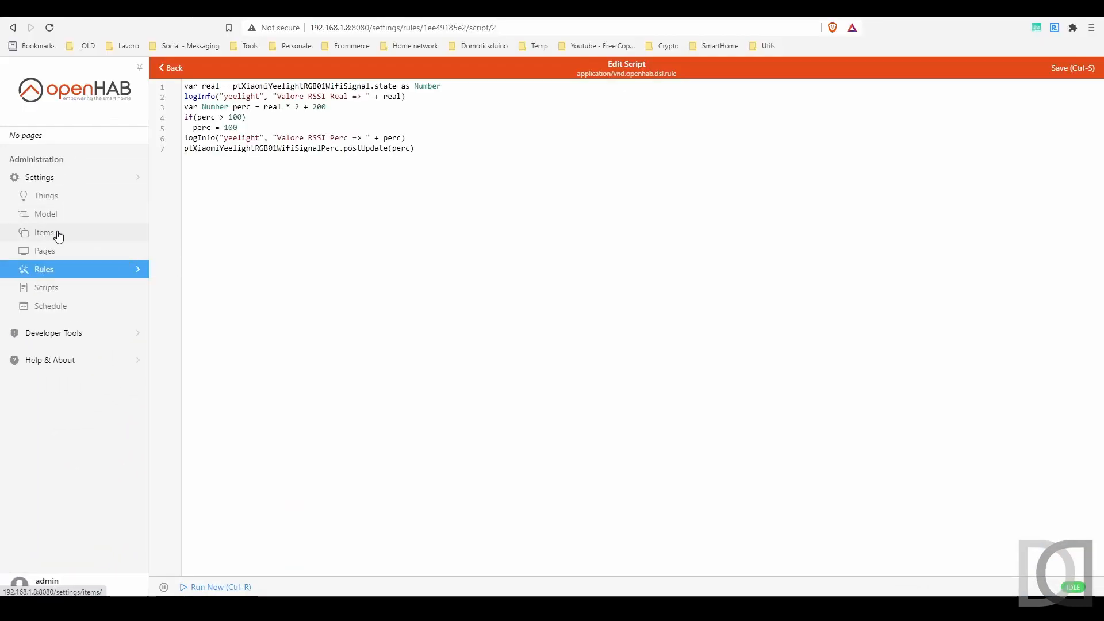
- Examine the values of Wifi Signal Real and Wifi Signal under XiaomiYeelightRGB01 Network Soggiorno PT in the semantic model
click(57, 214)
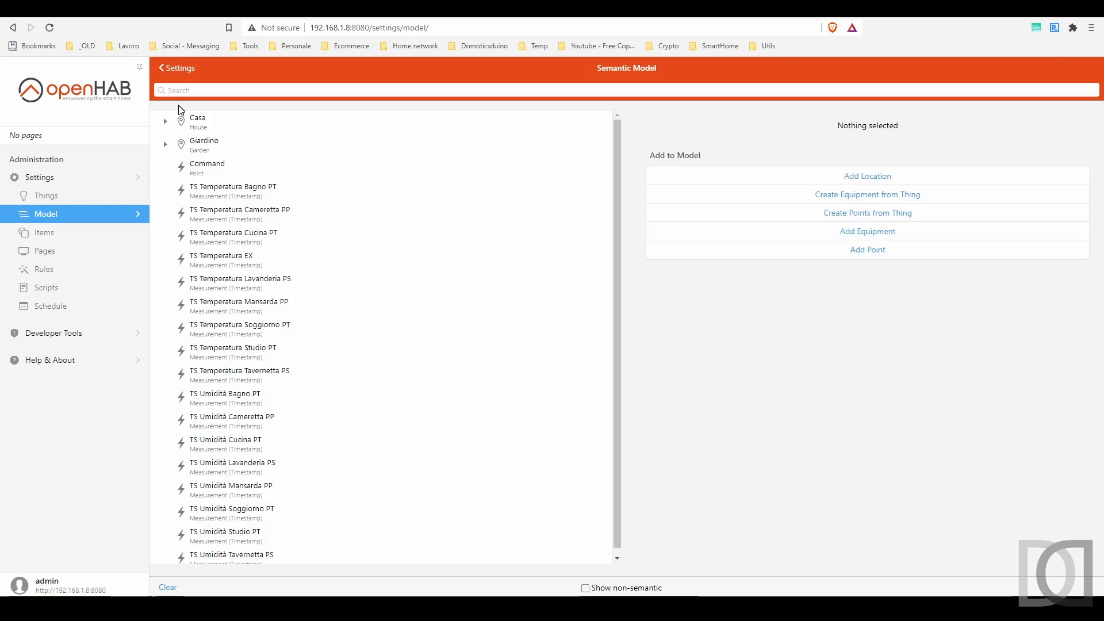
click(165, 120)
click(181, 144)
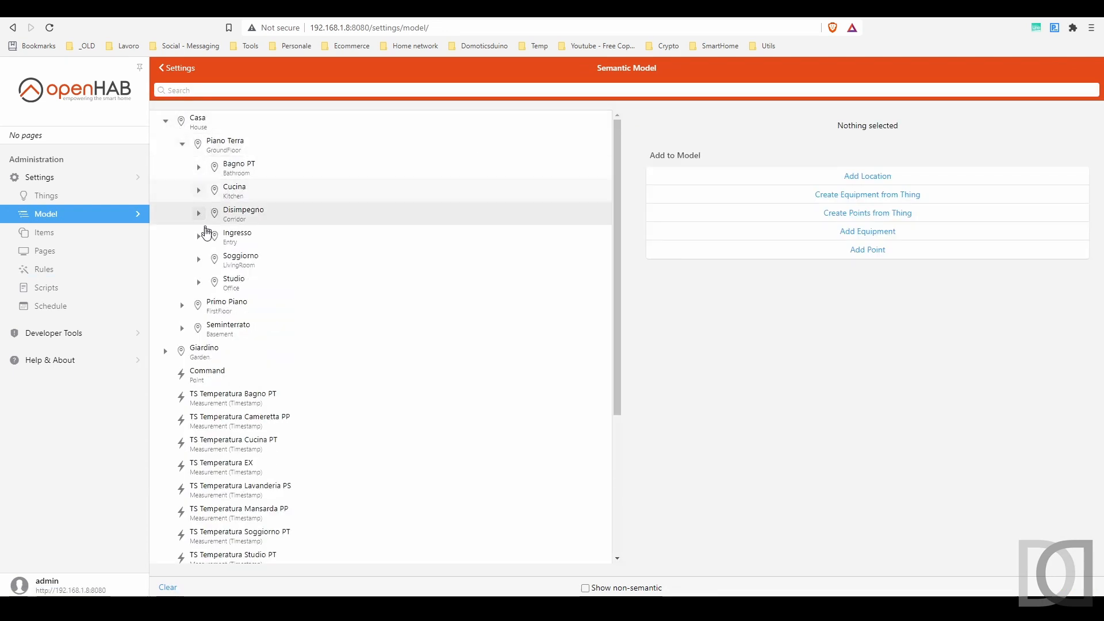
click(198, 259)
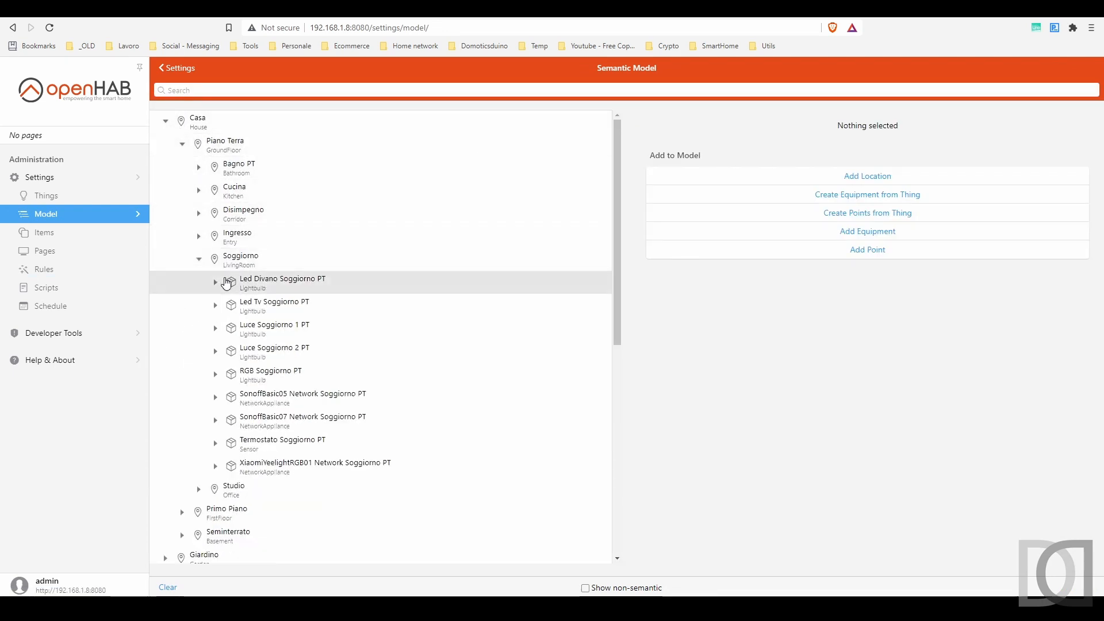
click(215, 466)
scroll(210, 459, down, 3)
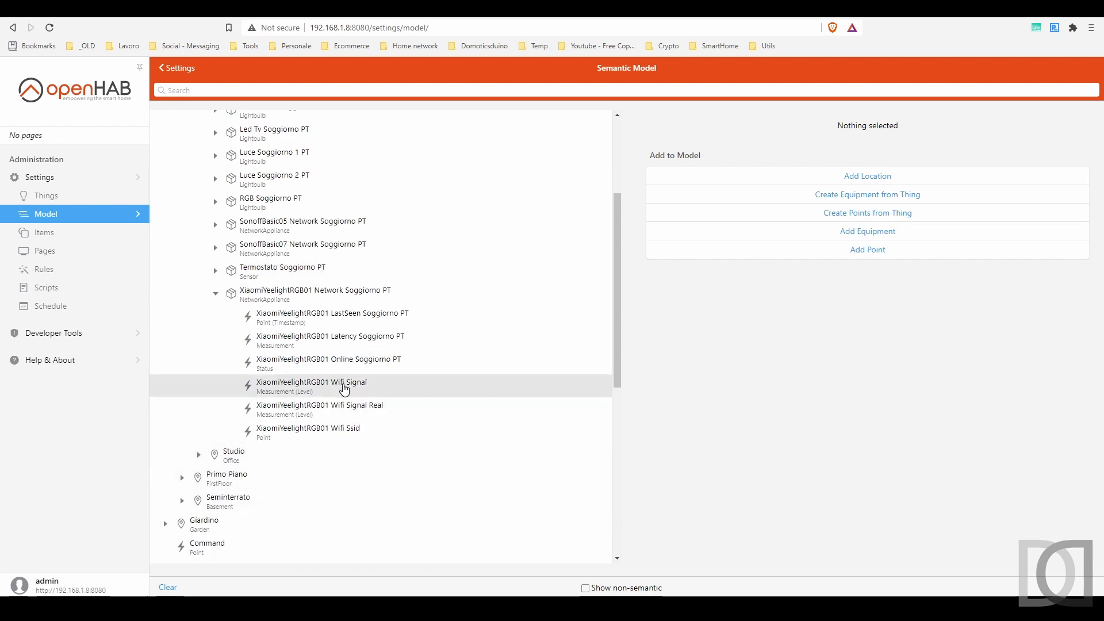
click(346, 409)
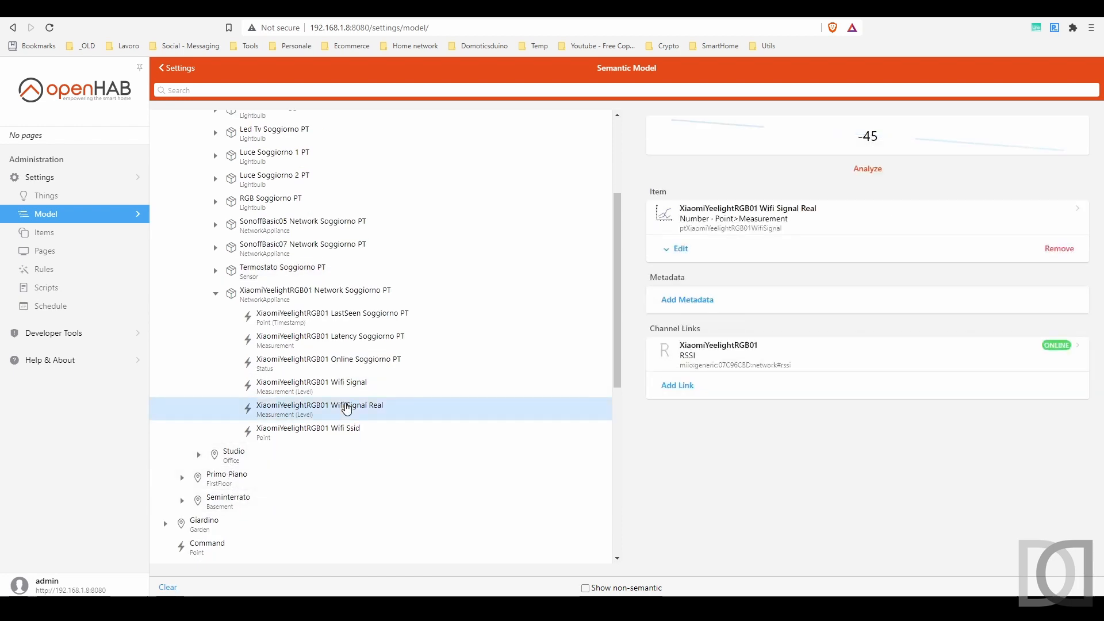
click(347, 392)
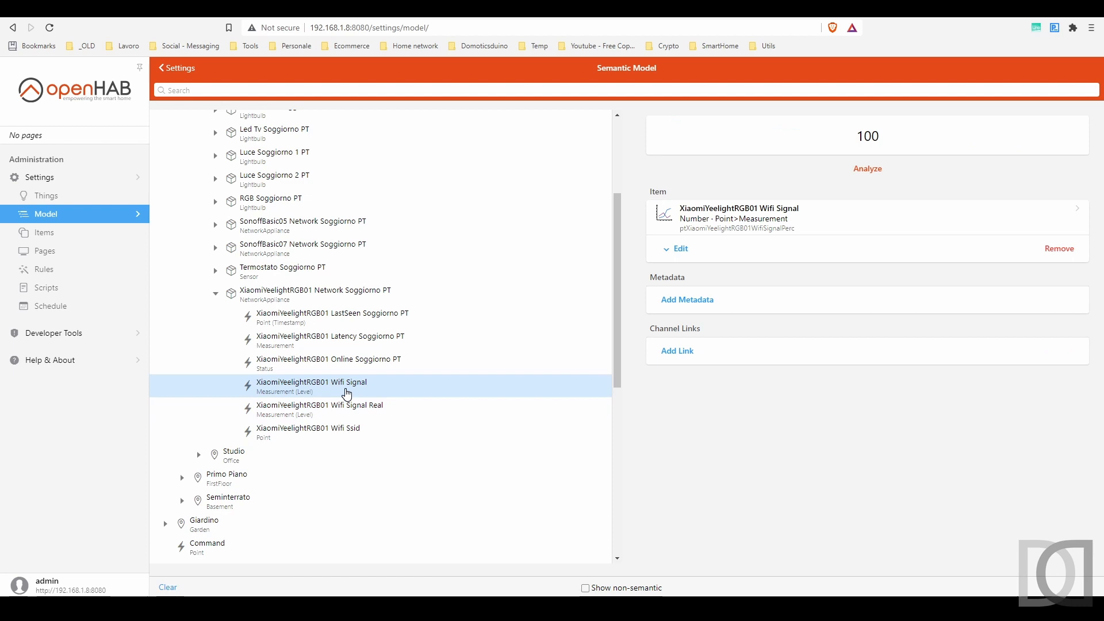
- Add State Description metadata with the pattern "%d %%" to the XiaomiYeelightRGB01 Wifi Signal item and save it
click(702, 226)
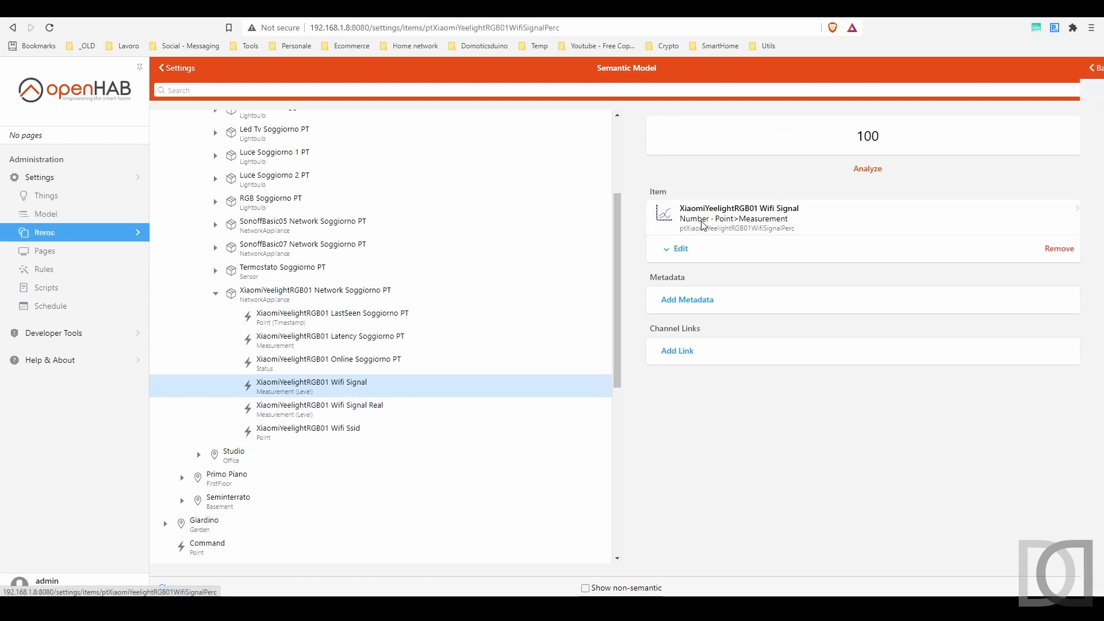
scroll(501, 368, down, 1)
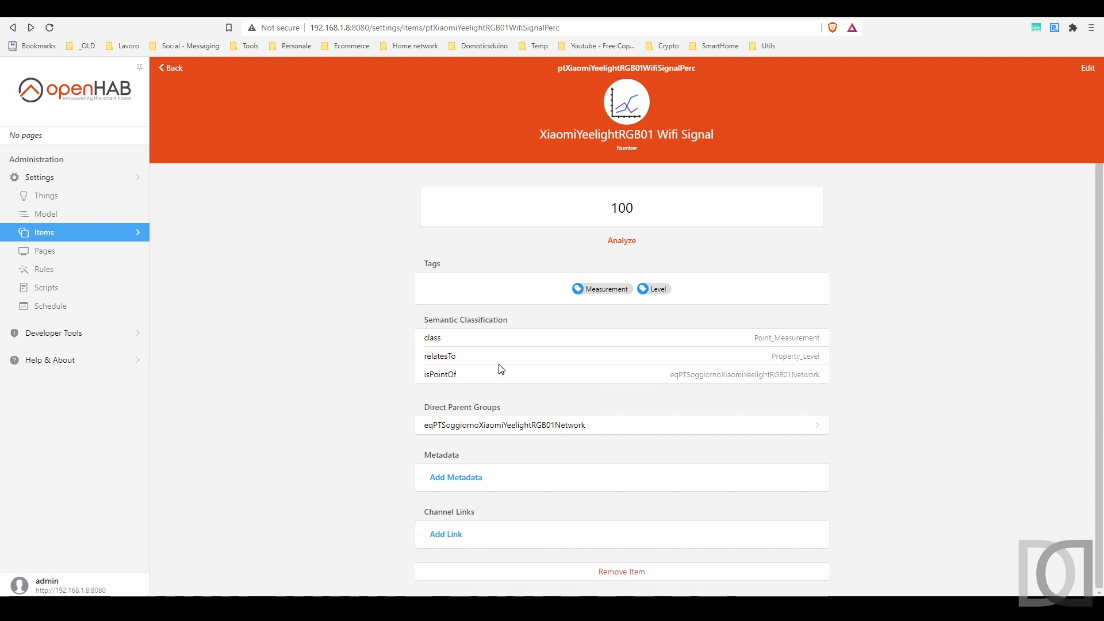
click(455, 482)
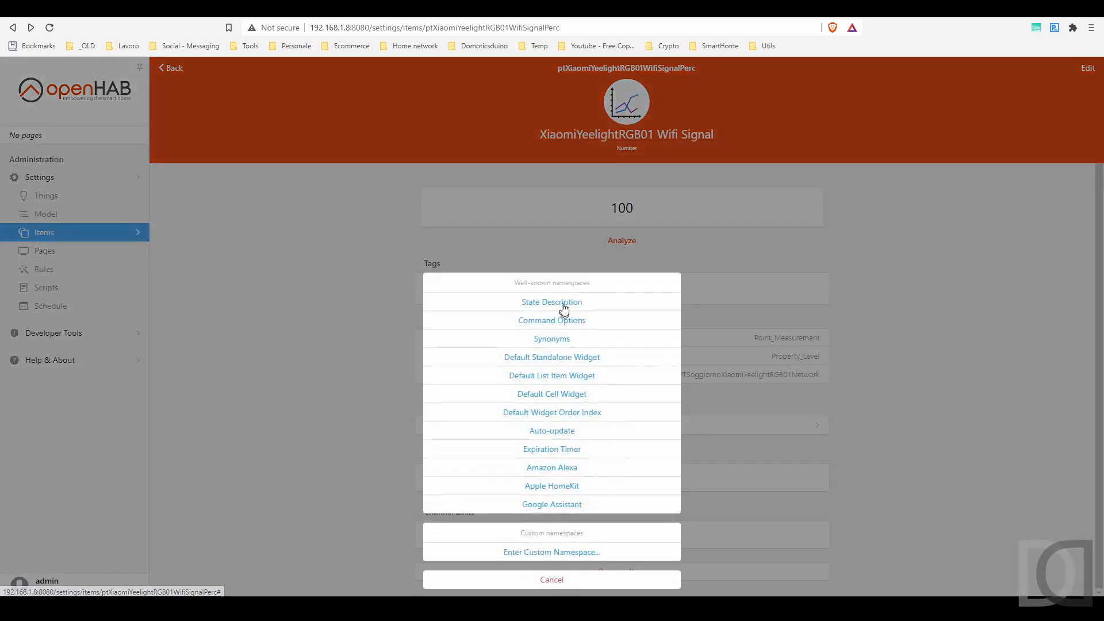
click(561, 309)
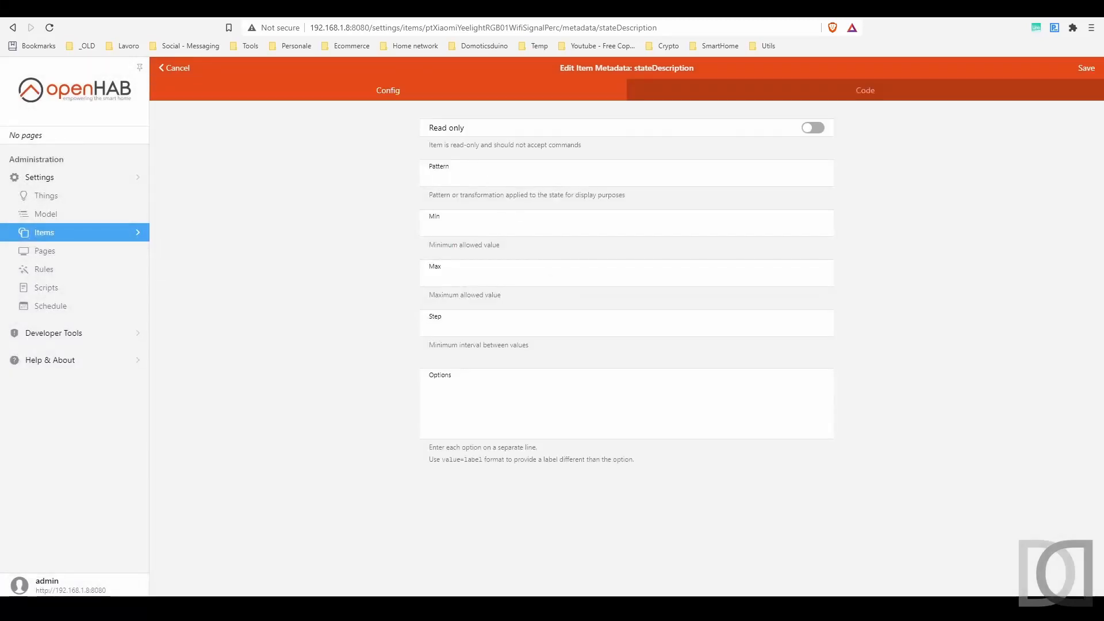
text(%d %%)
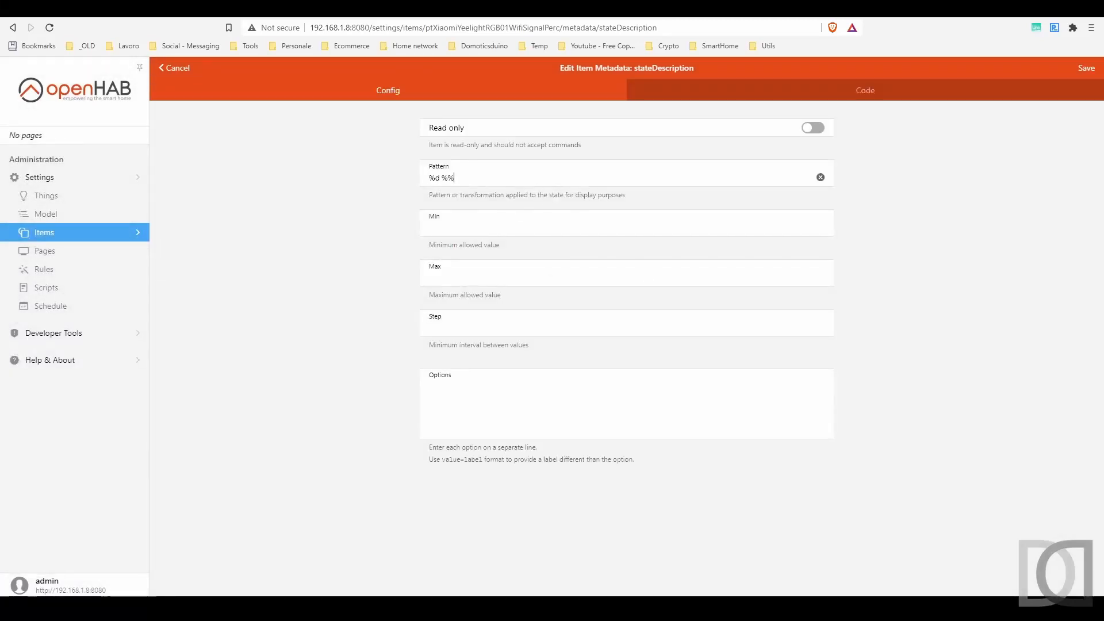
click(1081, 74)
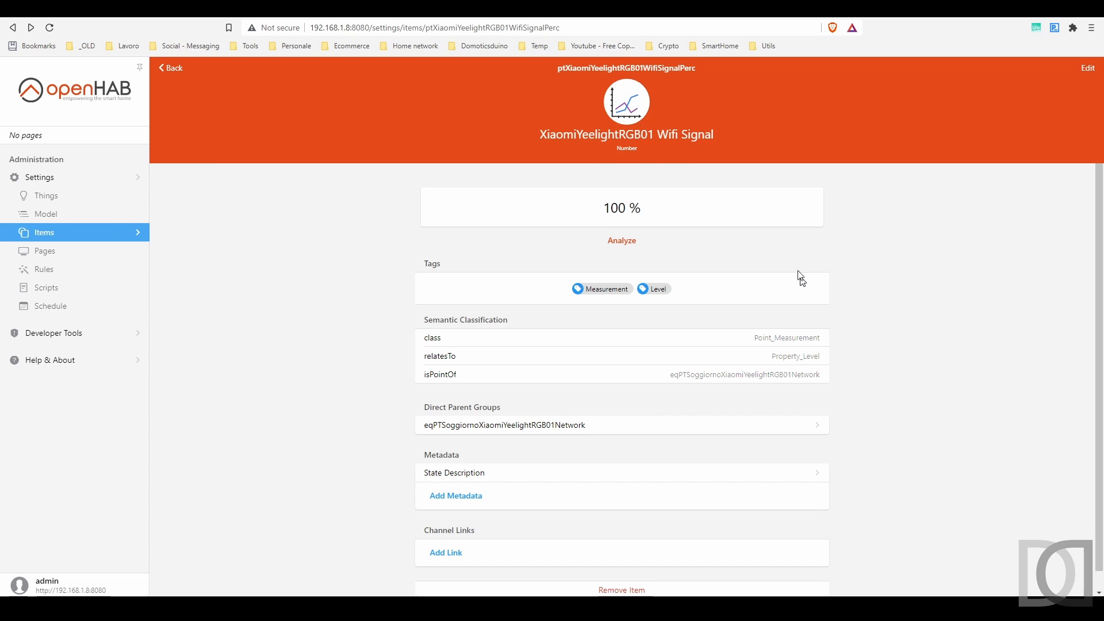
- Add the XiaomiYeelightRGB01 Wifi Signal item to the parent group Persistenza (grPersistence) and save it
click(1087, 69)
click(701, 282)
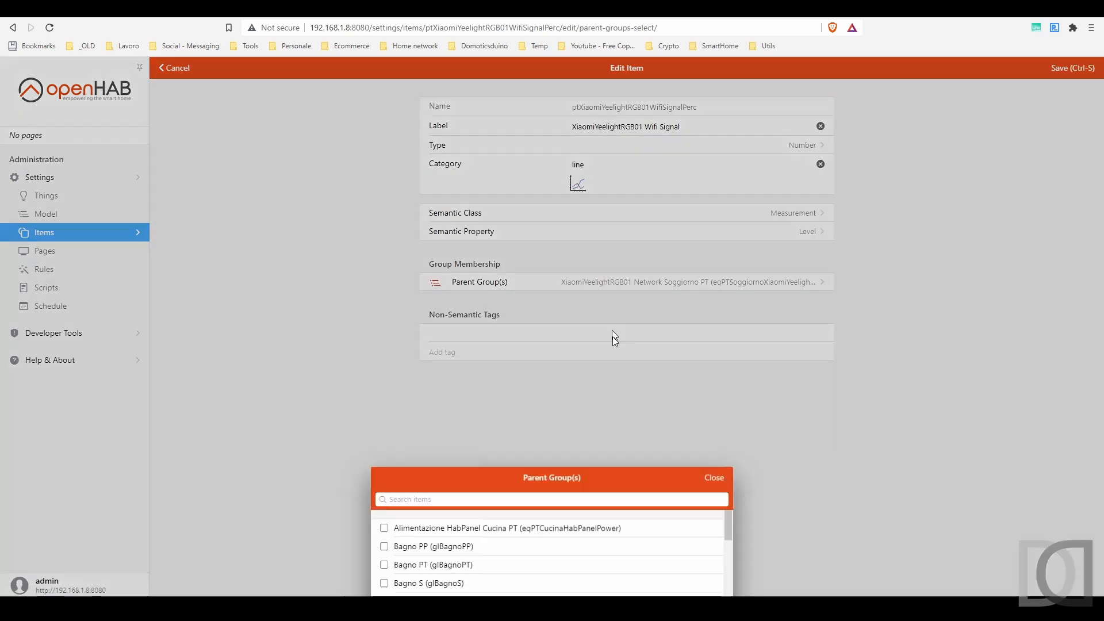
text(per)
click(399, 209)
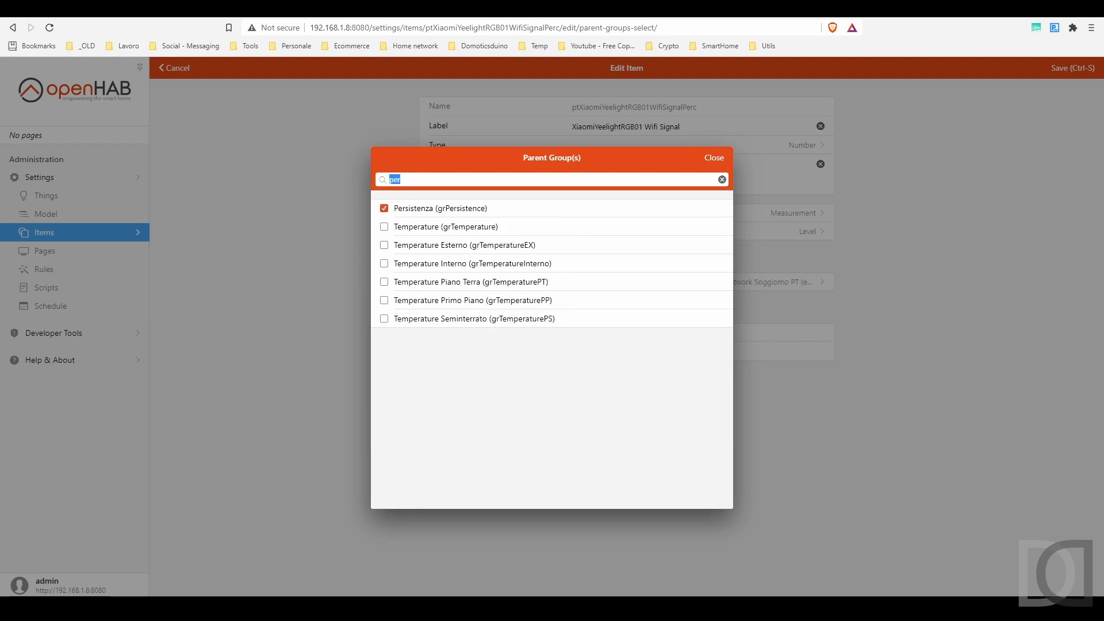
click(714, 157)
click(1060, 69)
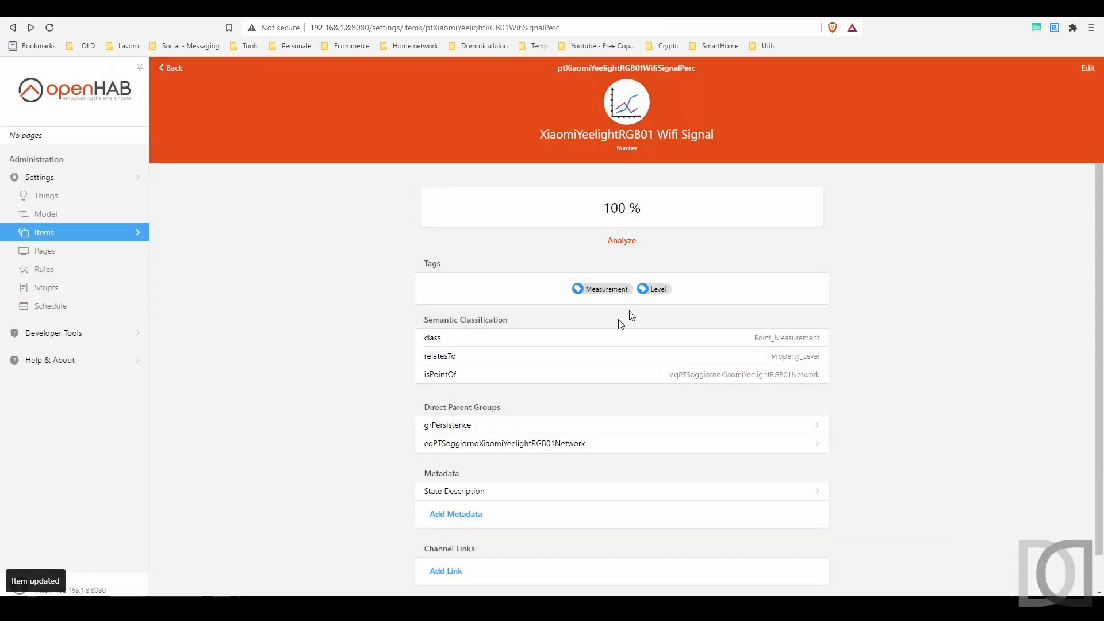
- Review the details of the XiaomiYeelightRGB01 Wifi Signal Real item from the Soggiorno branch of the semantic model
click(168, 68)
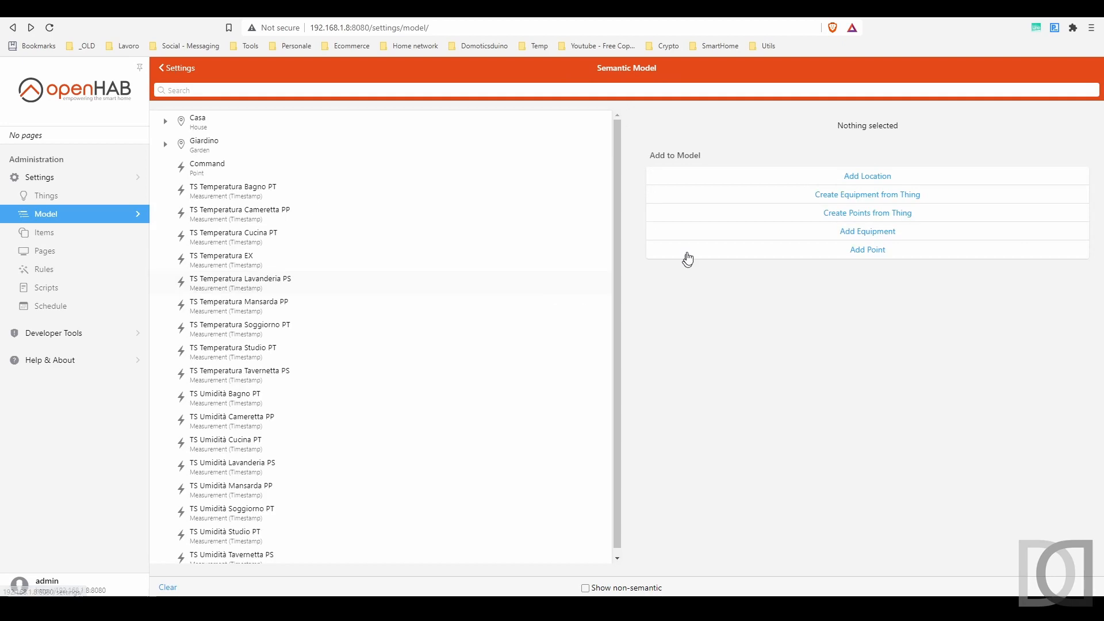
click(165, 121)
click(182, 145)
click(198, 259)
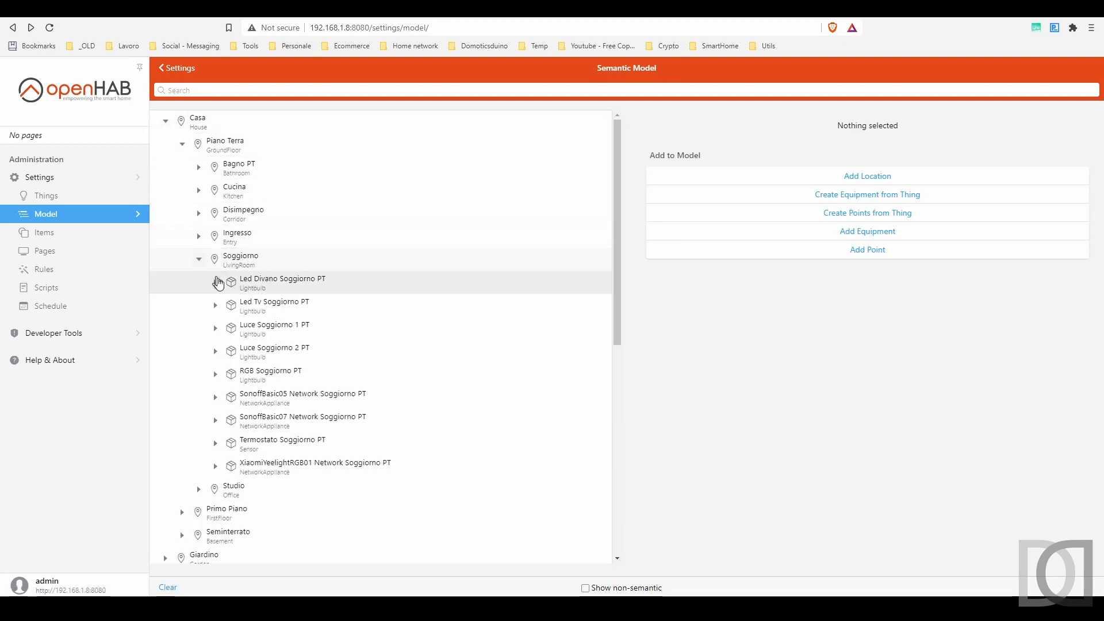
click(215, 467)
scroll(232, 490, down, 2)
double_click(310, 460)
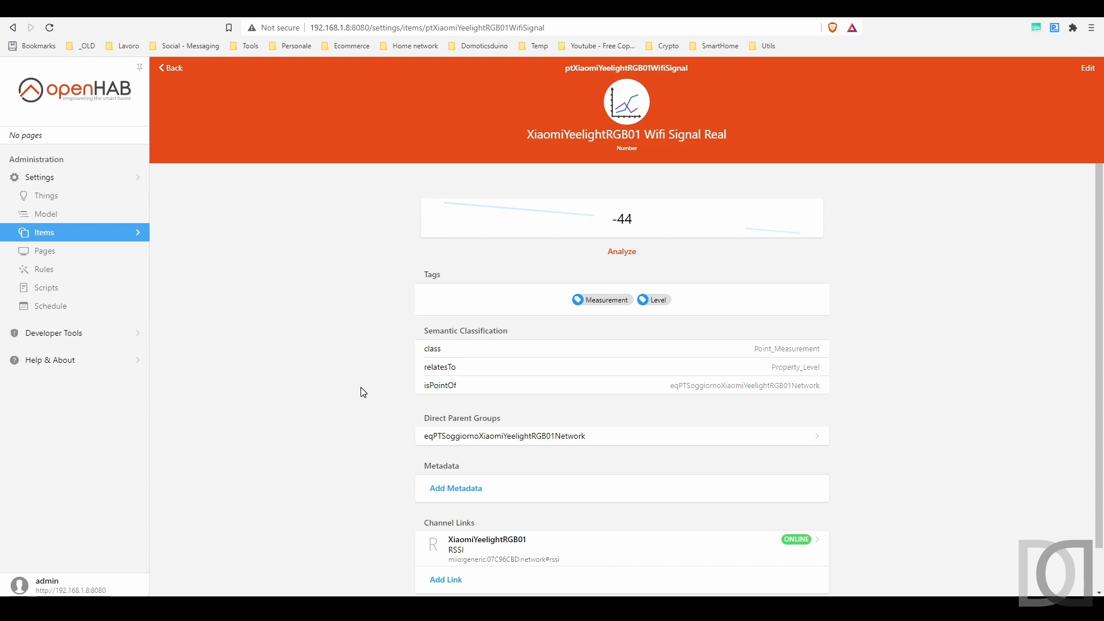
click(172, 68)
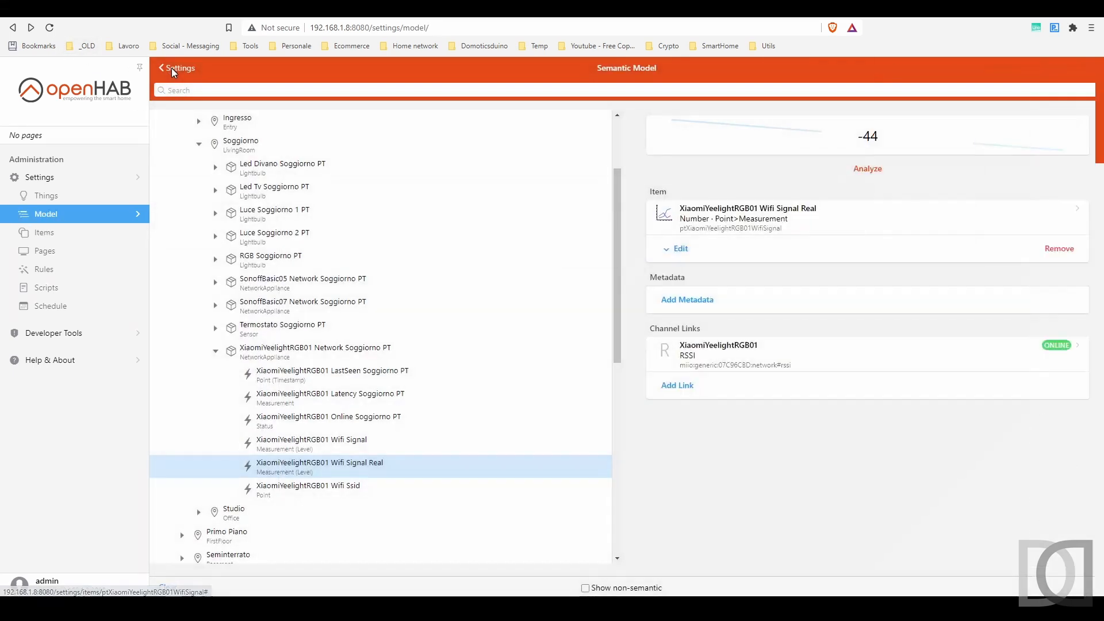
- Add the XiaomiYeelightRGB01 Wifi Signal item to the parent group Wifi Info Signal (grWifiInfoSignal) and save it
click(320, 441)
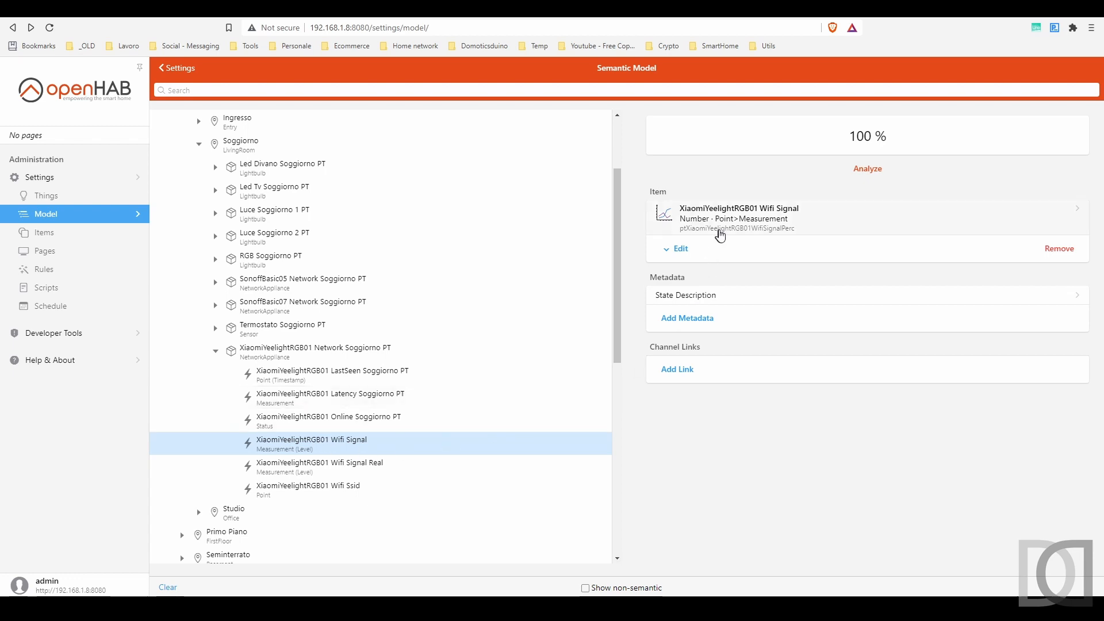
click(720, 230)
click(1086, 67)
click(482, 284)
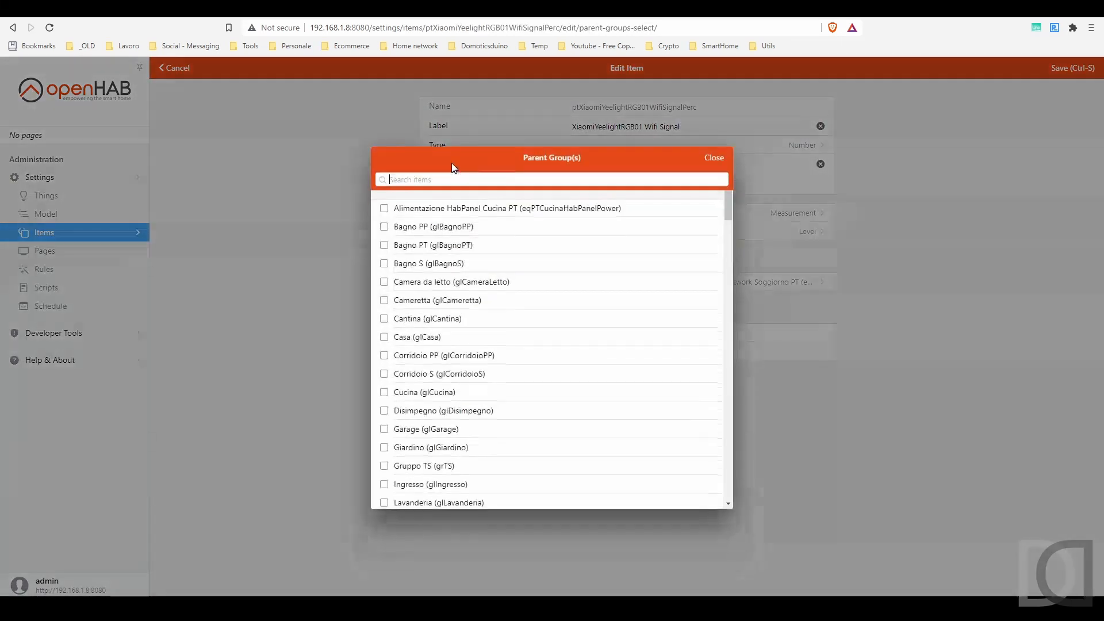
text(wifi)
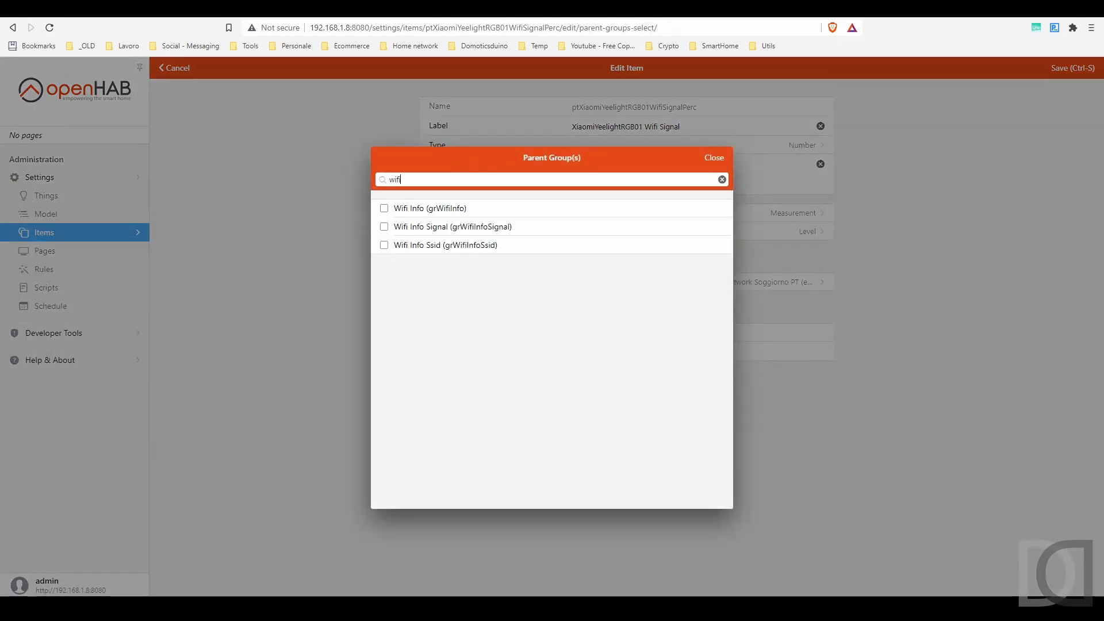
click(424, 226)
click(714, 159)
click(1073, 67)
- Open the XiaomiYeelightRGB01 Wifi Ssid item from the Soggiorno model branch and check its direct parent groups
click(173, 69)
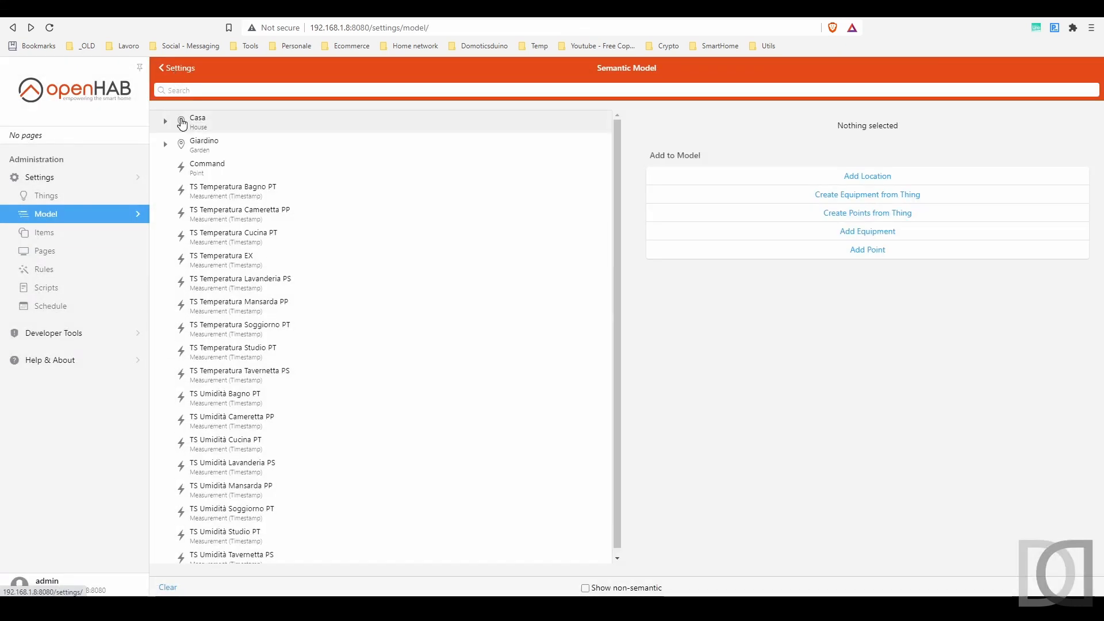
click(166, 121)
click(182, 144)
click(199, 259)
click(215, 466)
scroll(217, 474, down, 3)
click(305, 432)
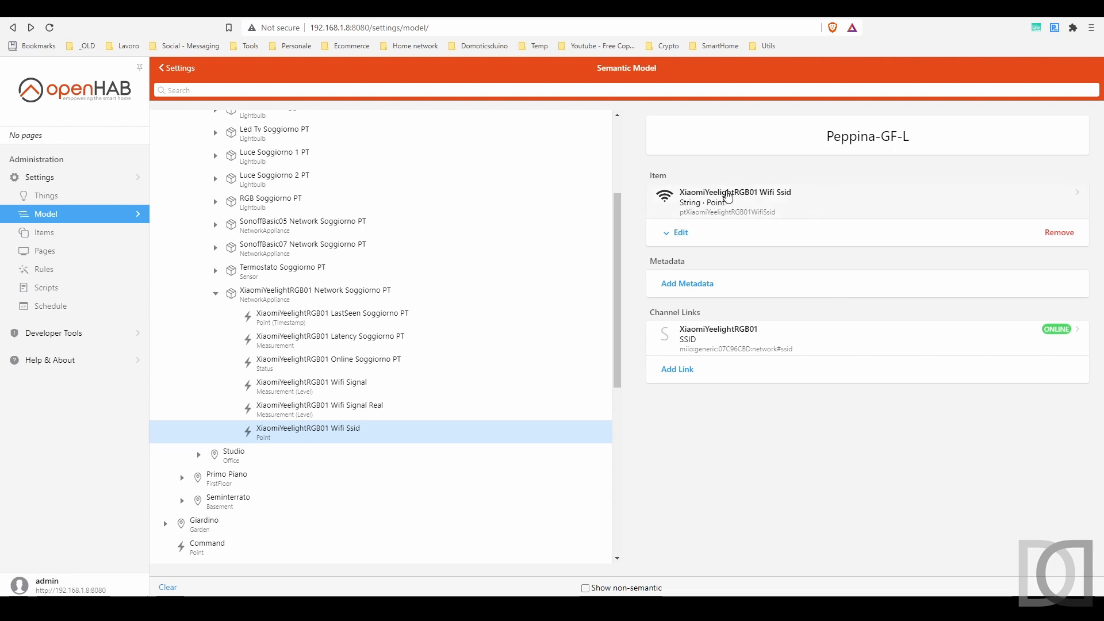
click(724, 211)
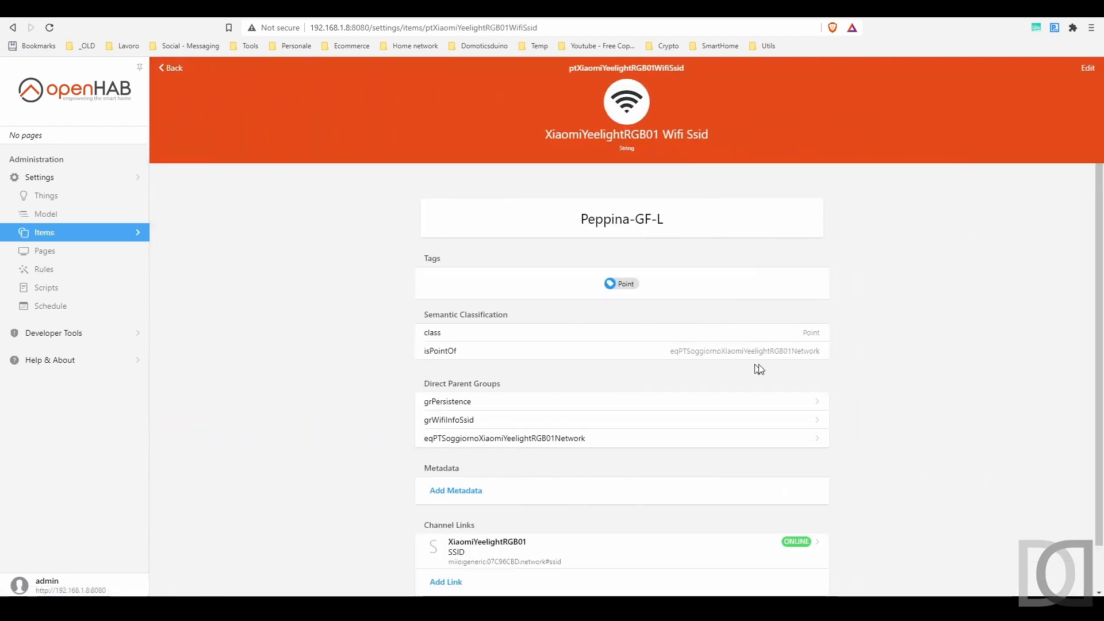